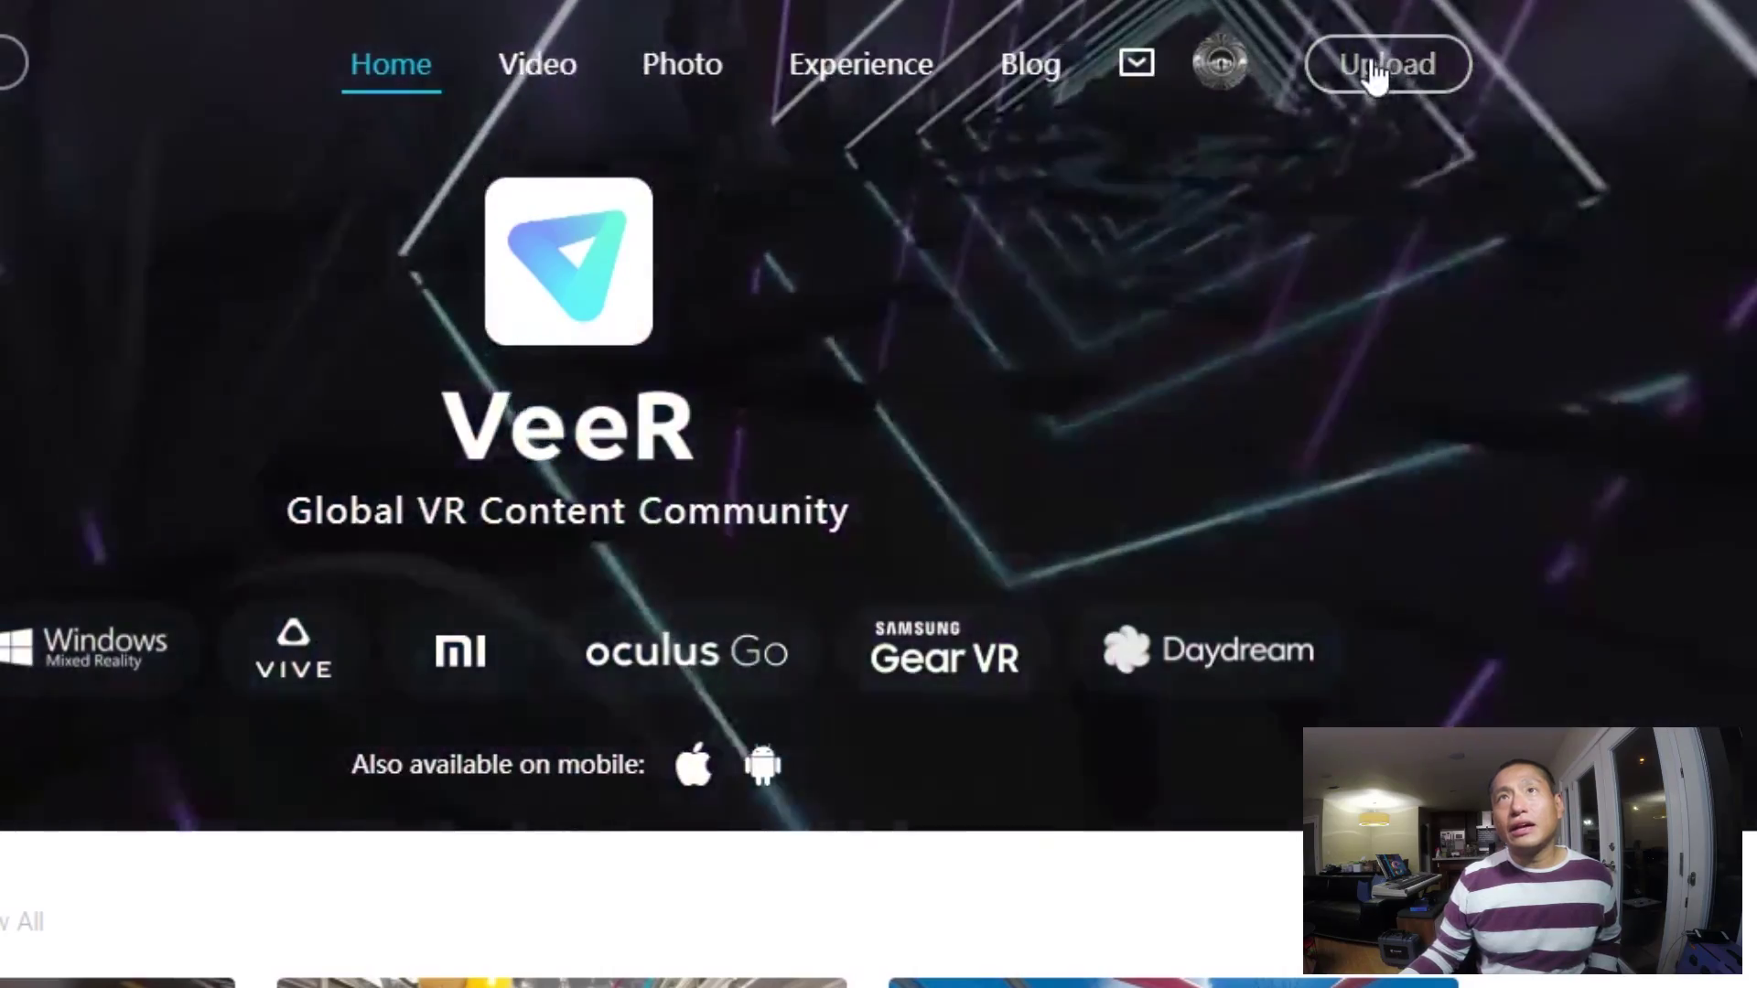
# Create a new interactive experience and upload the baboon 360 video as its first scene
pyautogui.click(1294, 42)
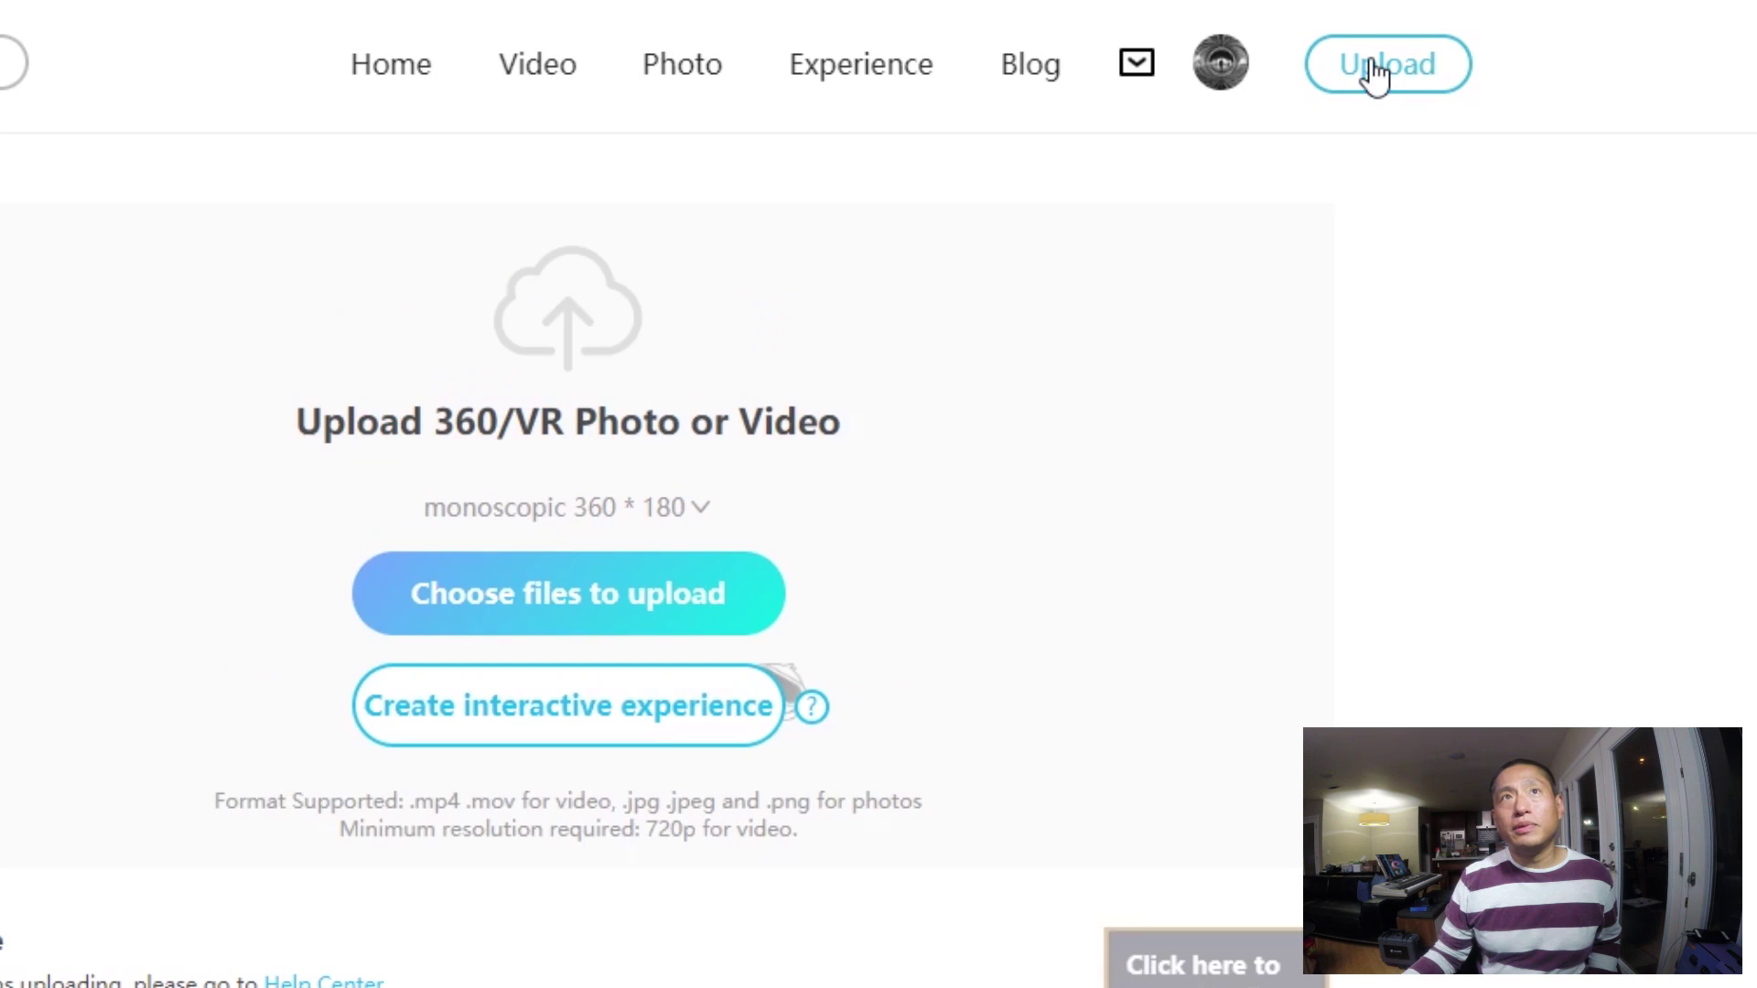
pyautogui.click(643, 732)
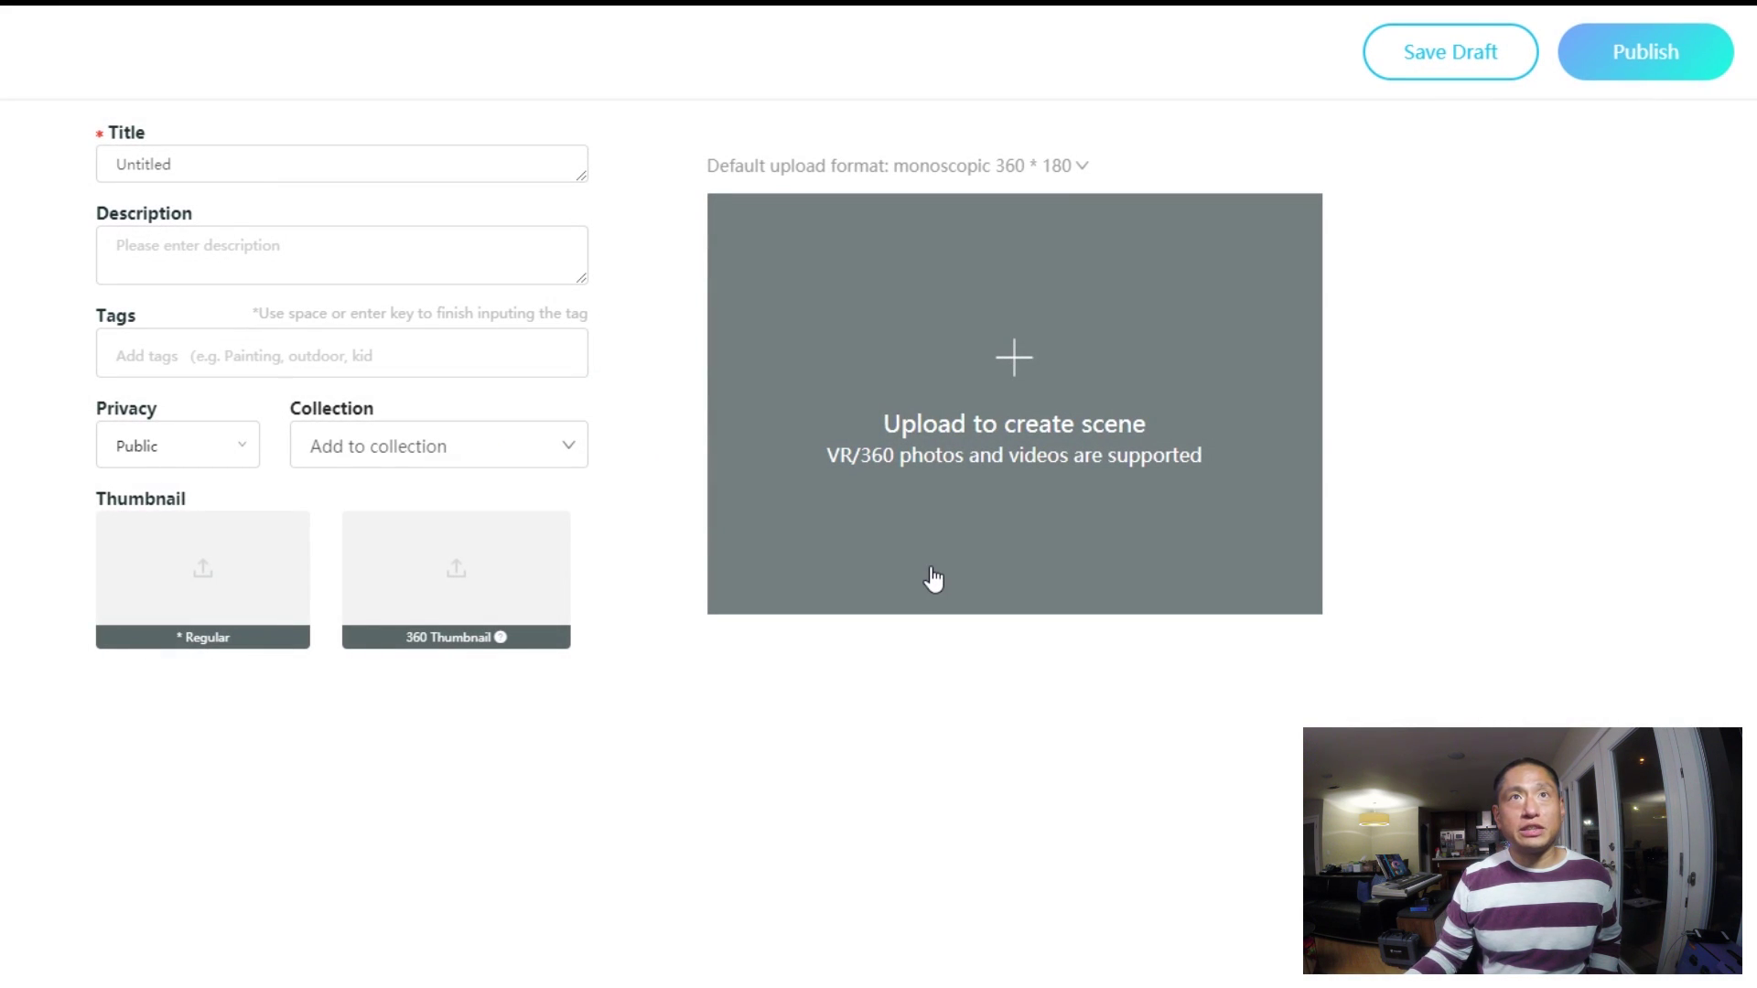
pyautogui.click(1034, 383)
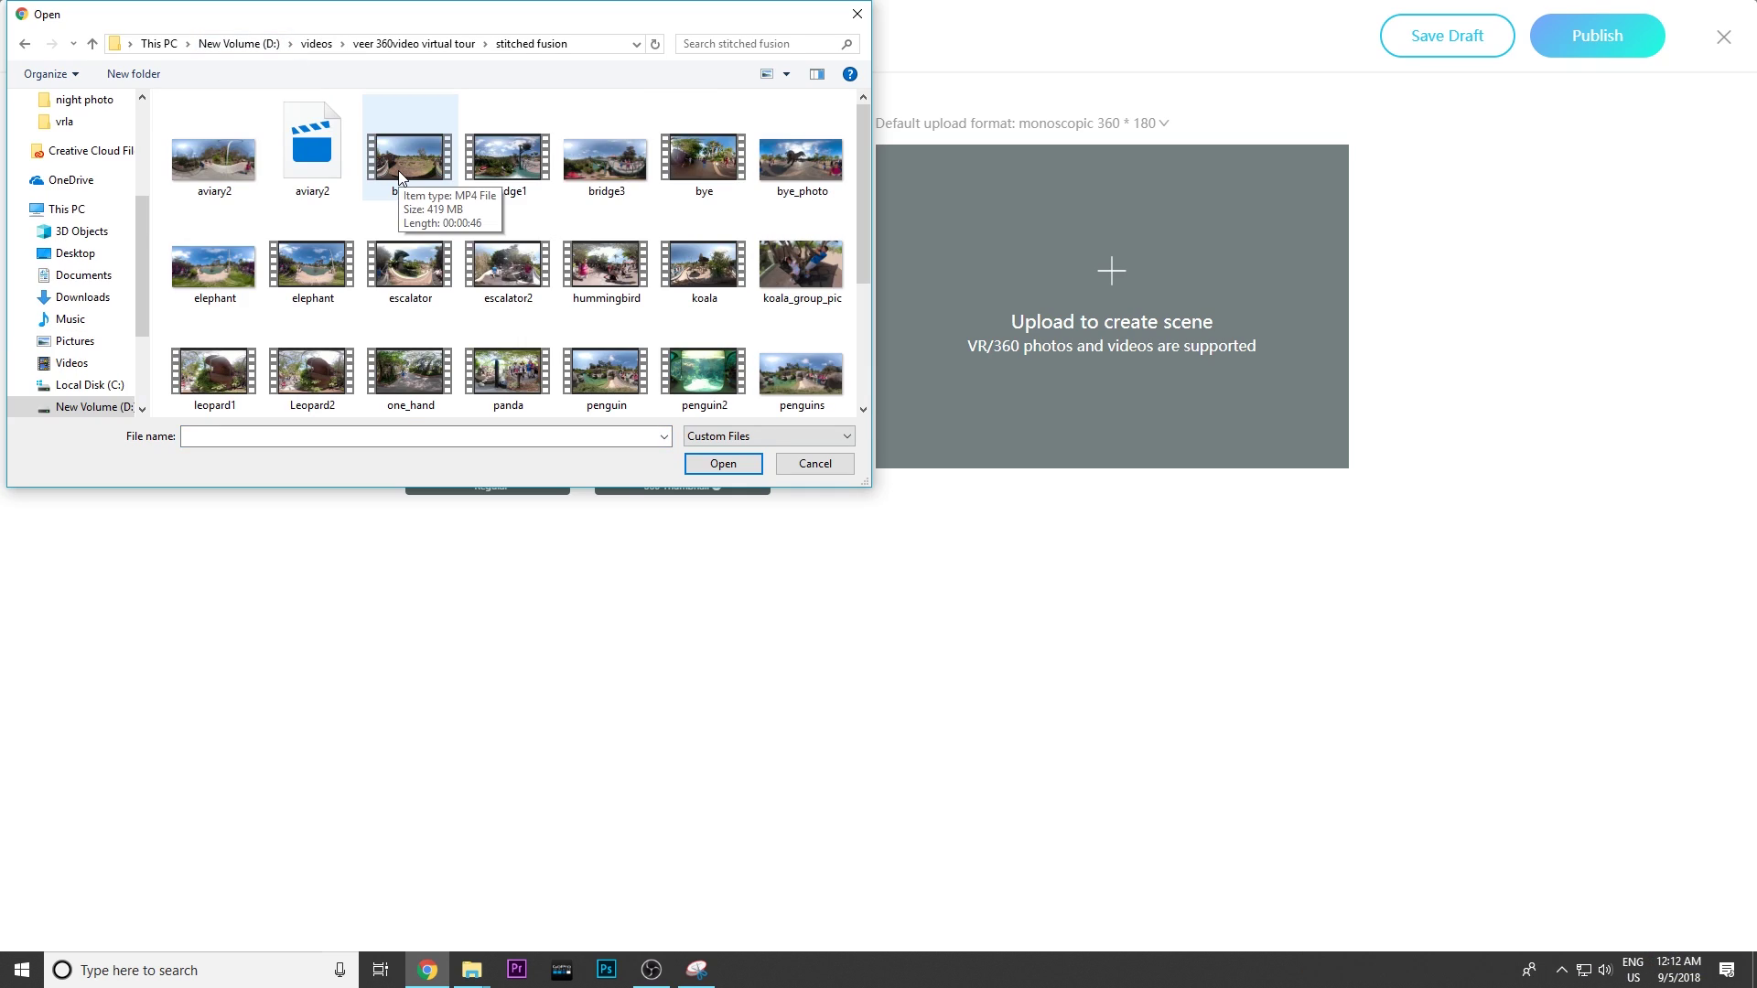
pyautogui.doubleClick(399, 170)
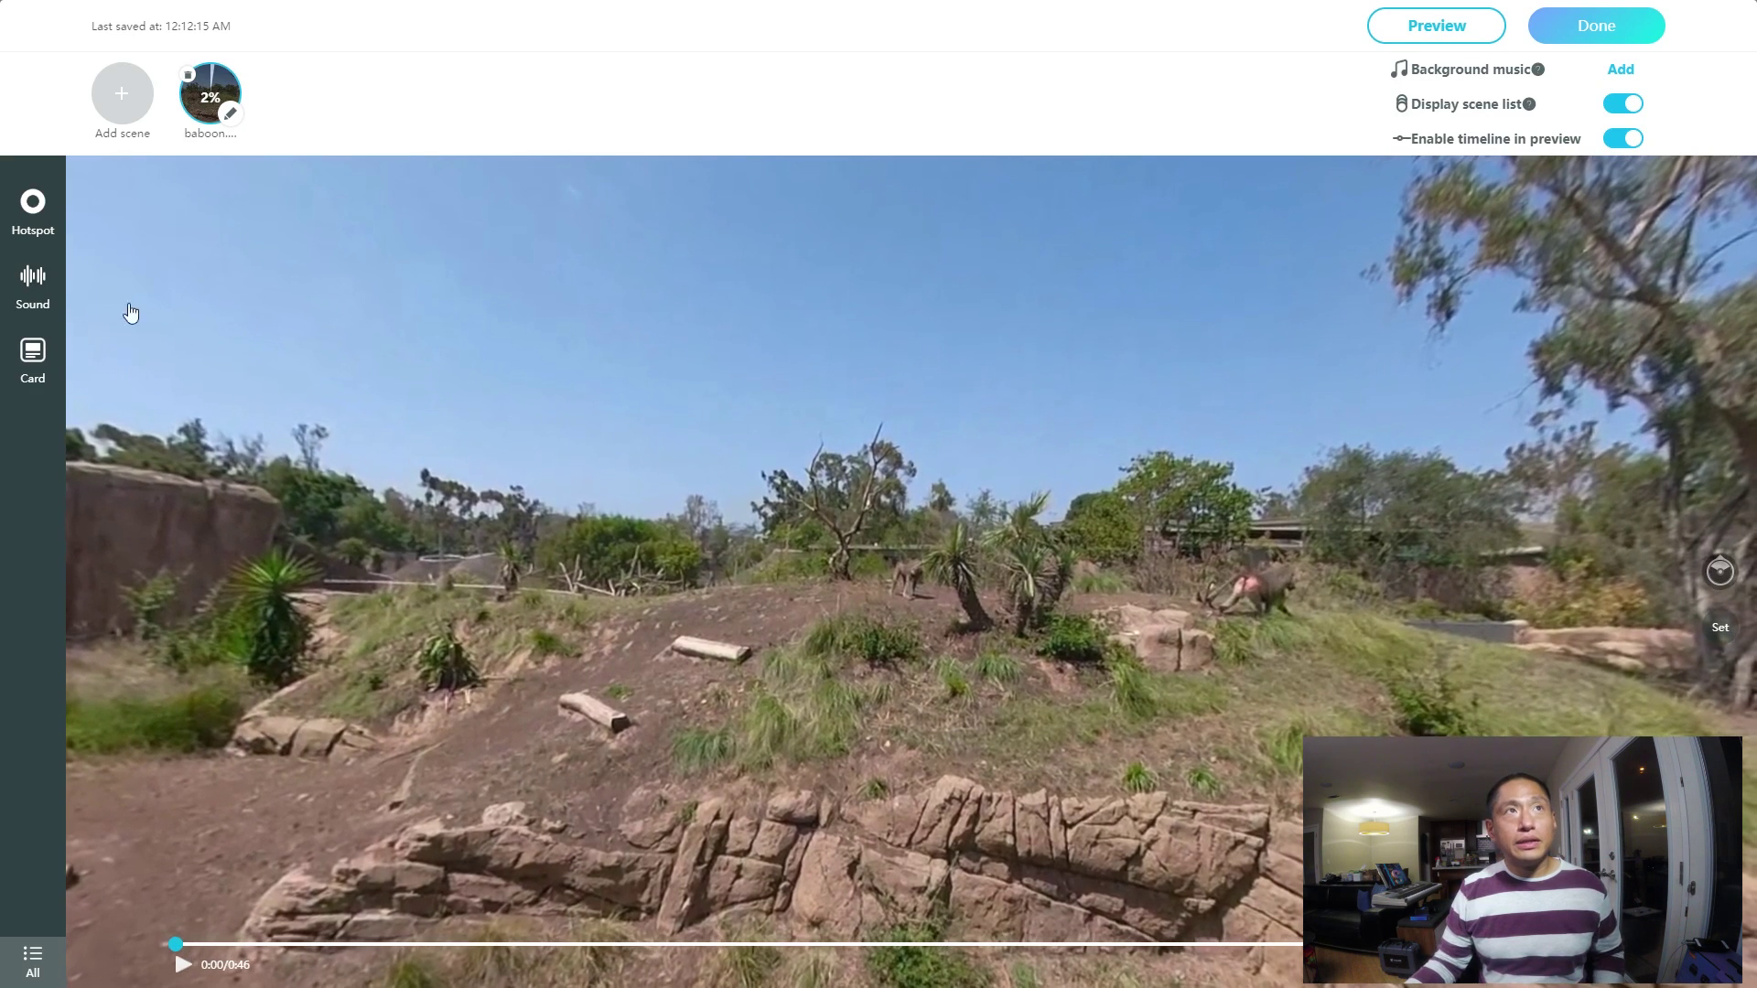
# Start adding another scene from the stitched fusion folder of zoo clips
pyautogui.click(117, 106)
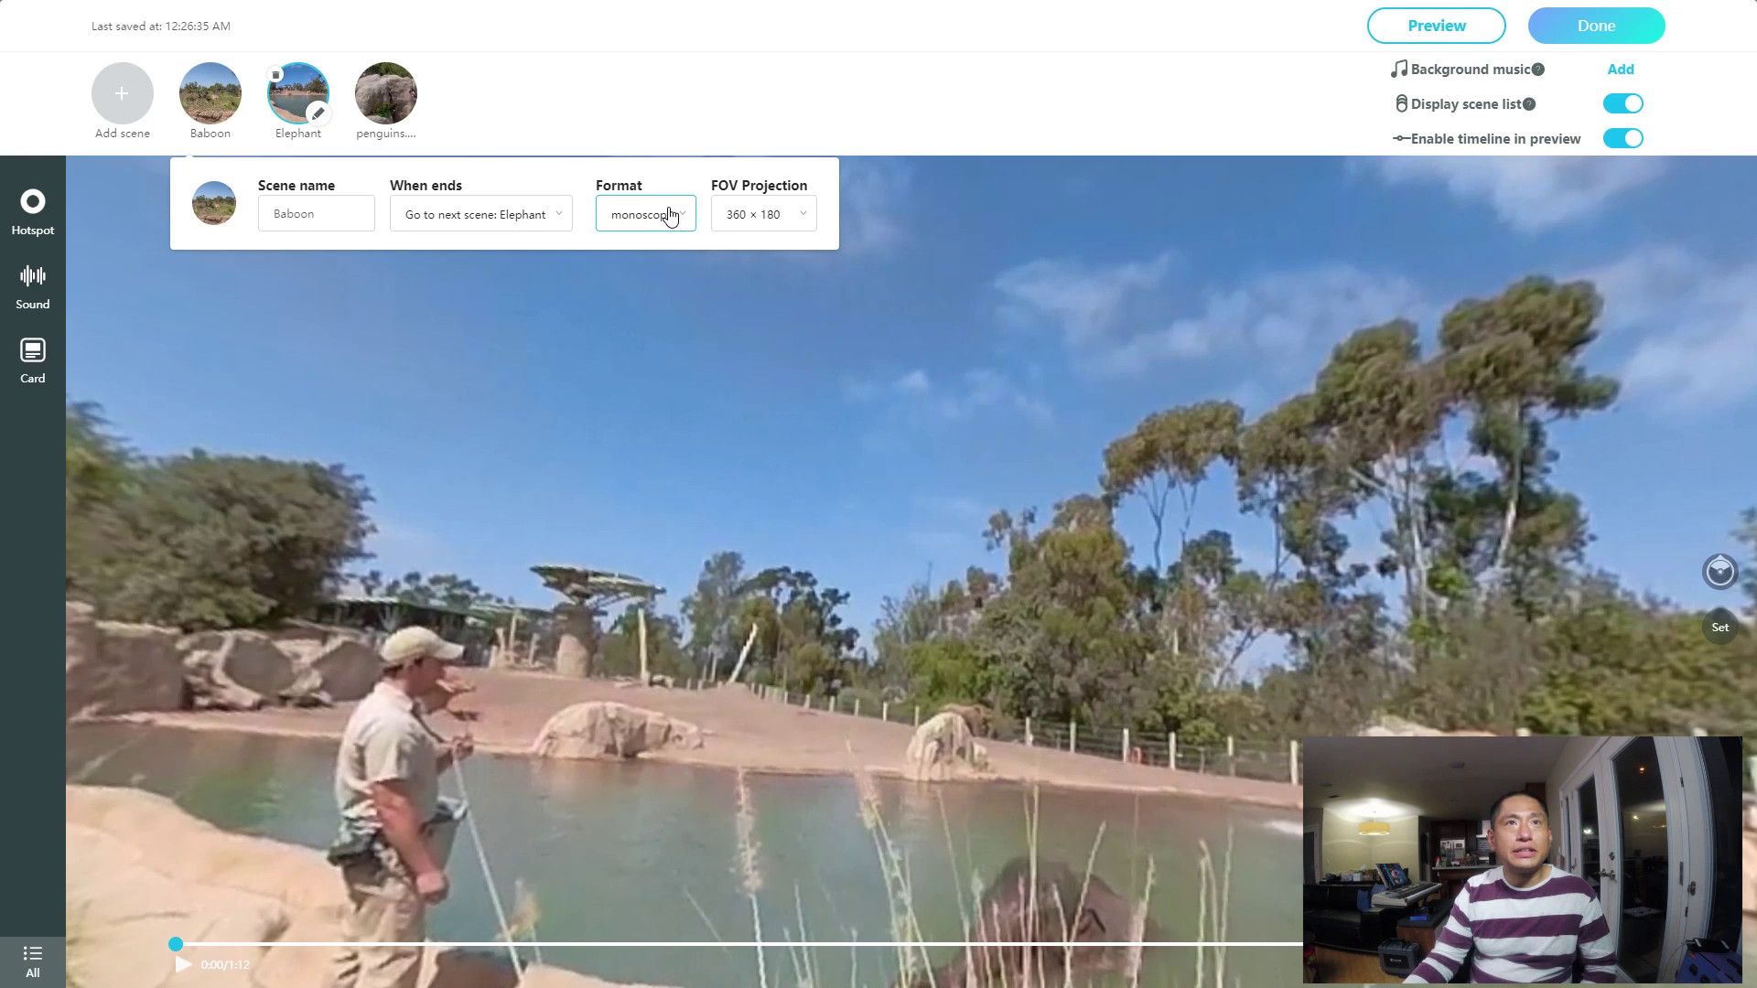
# Keep Baboon at monoscopic format with 360 × 180 projection, then select the penguins scene name
pyautogui.click(671, 216)
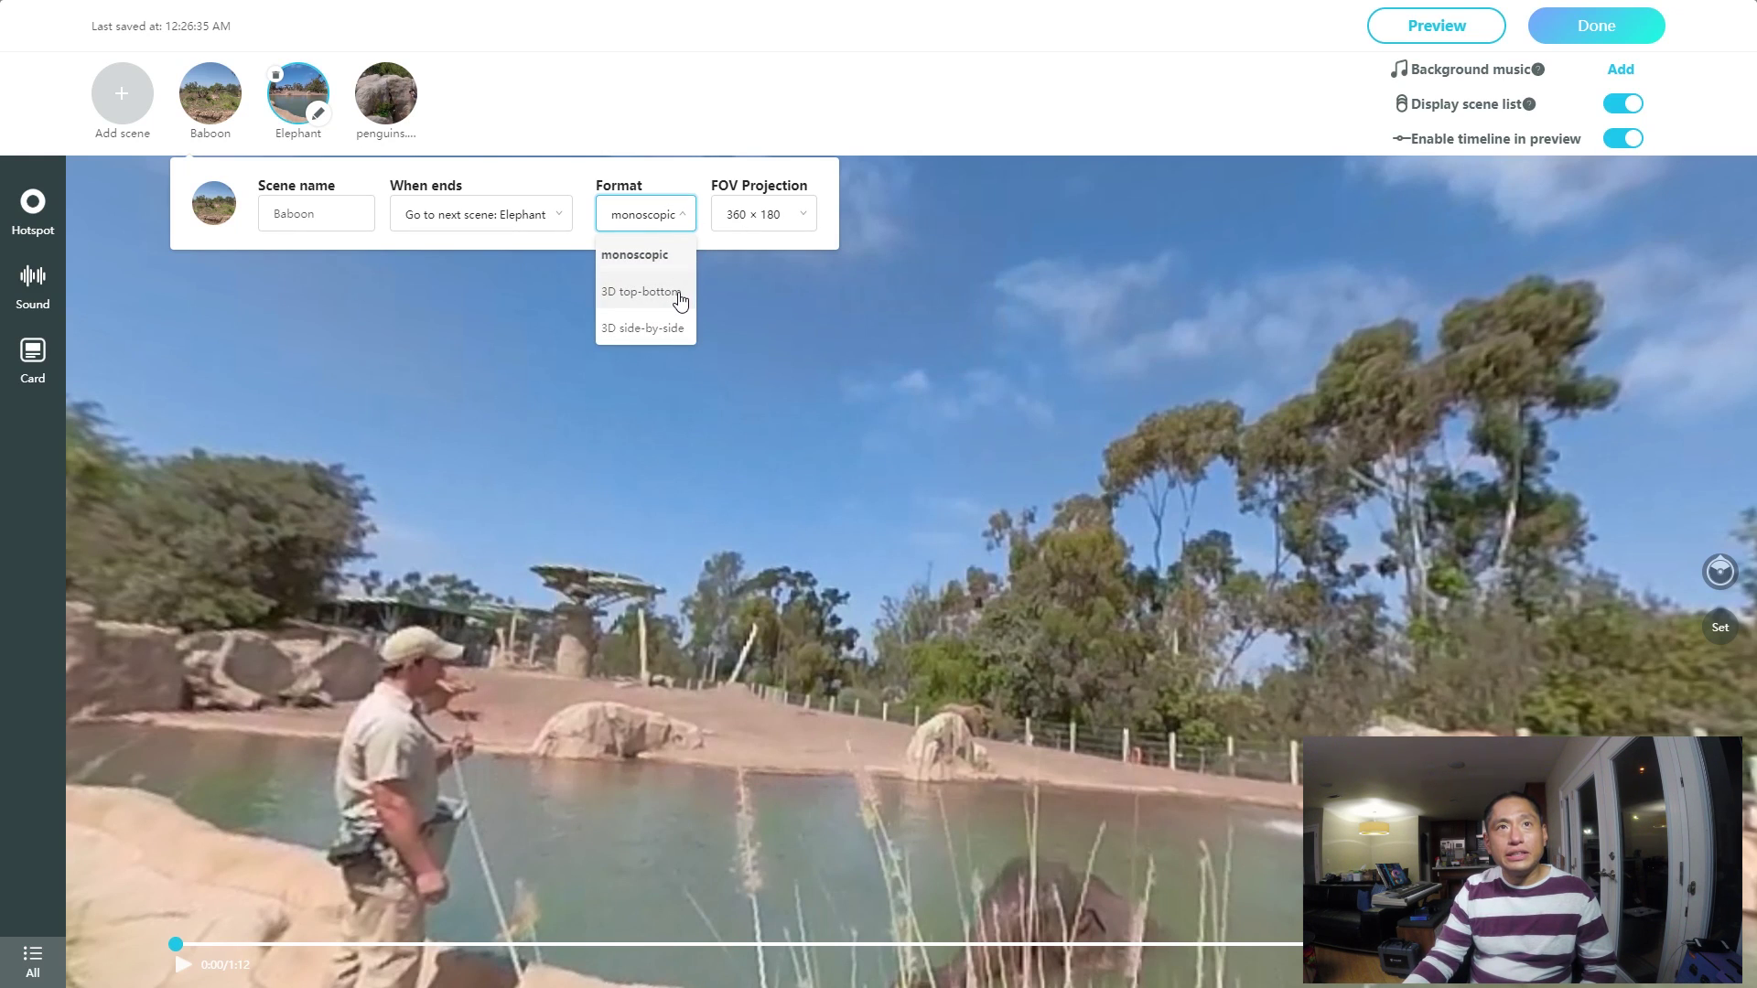
pyautogui.click(765, 214)
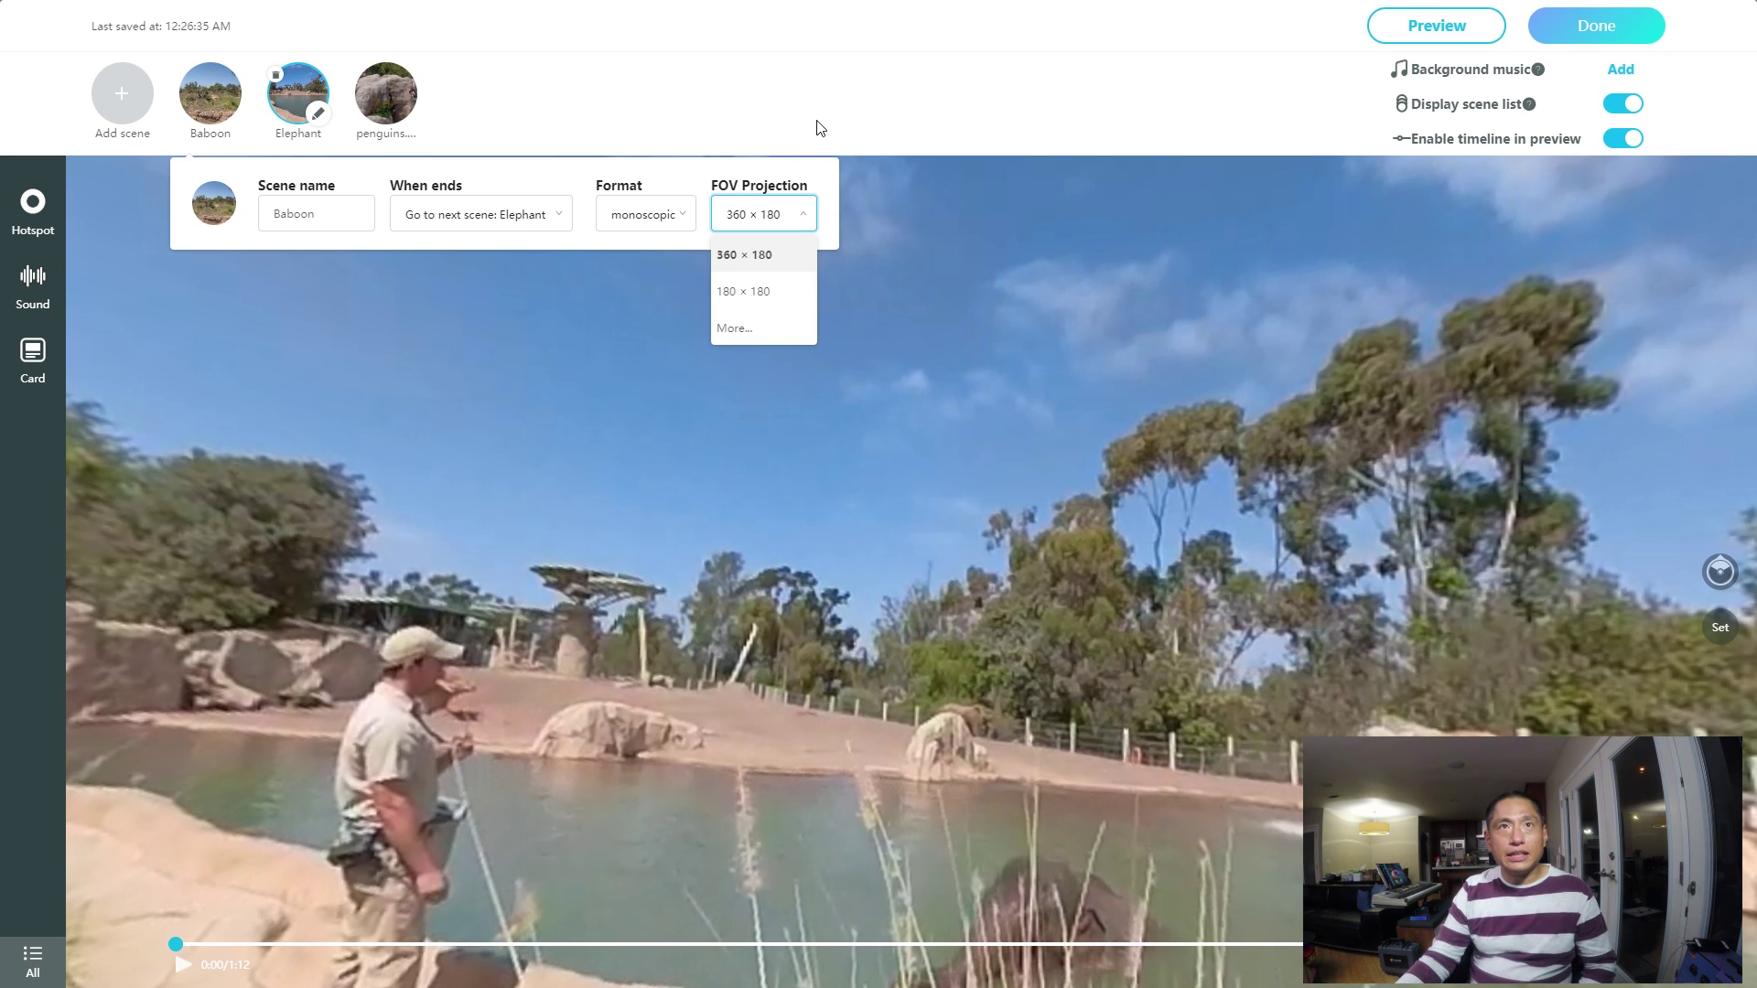
pyautogui.click(769, 149)
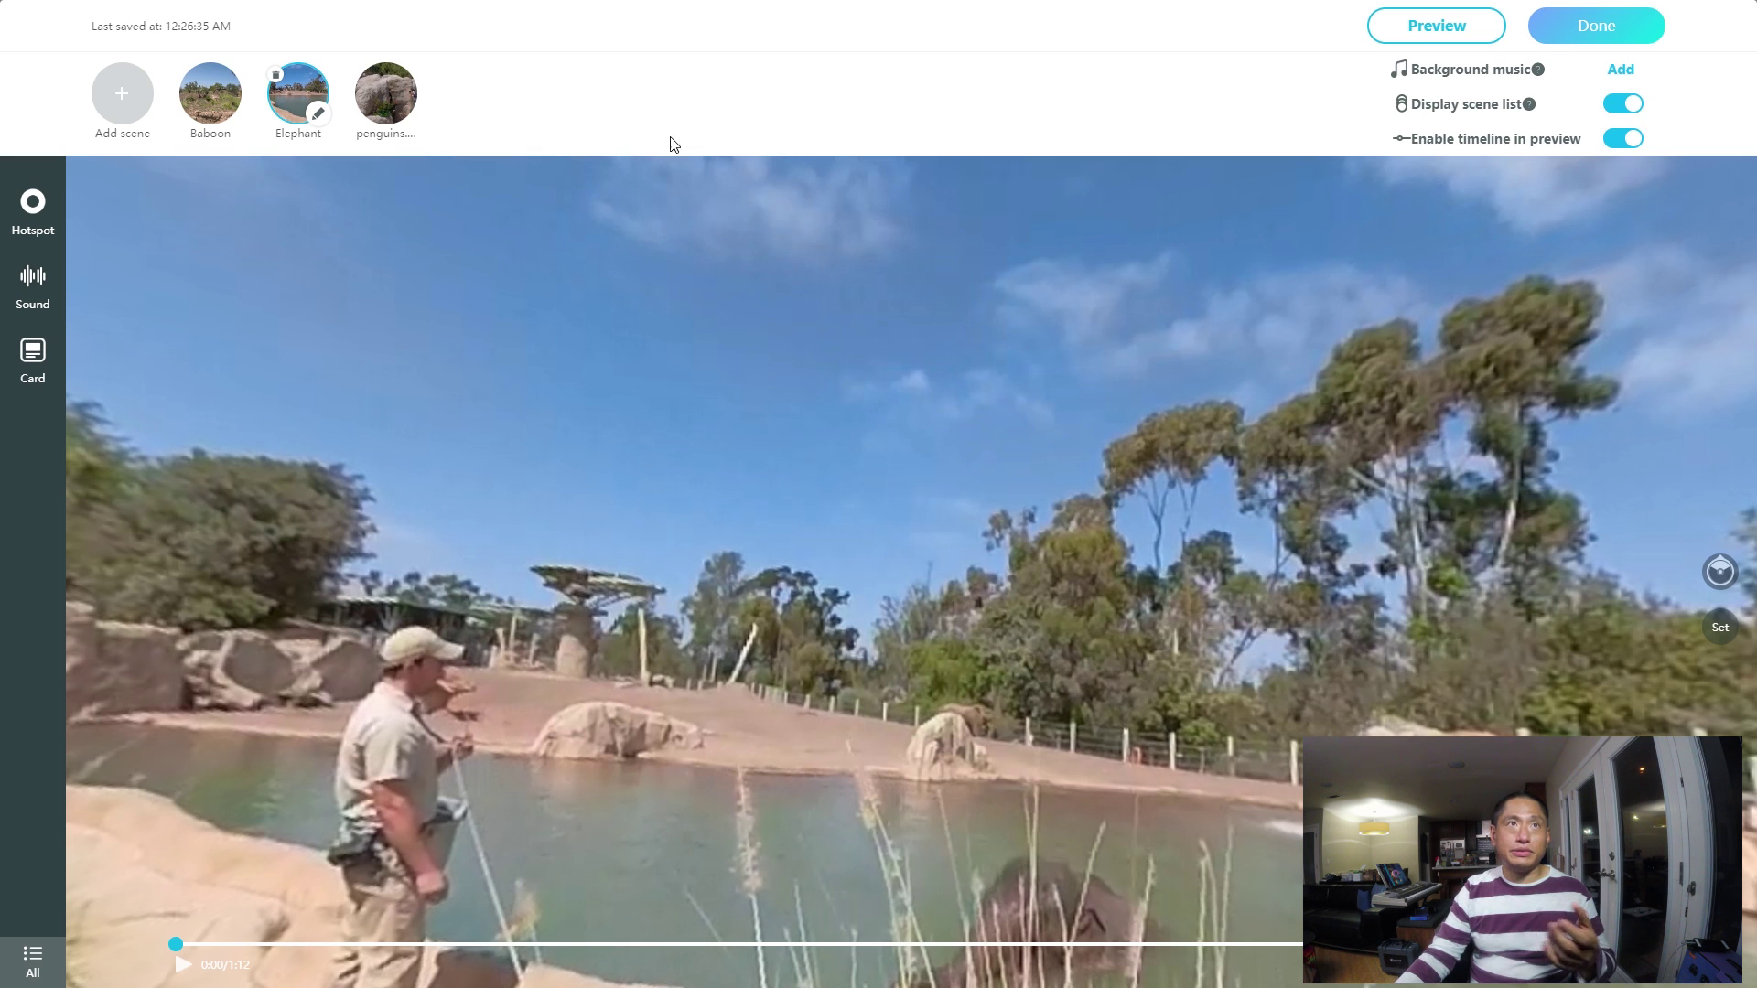
pyautogui.click(409, 124)
pyautogui.doubleClick(483, 222)
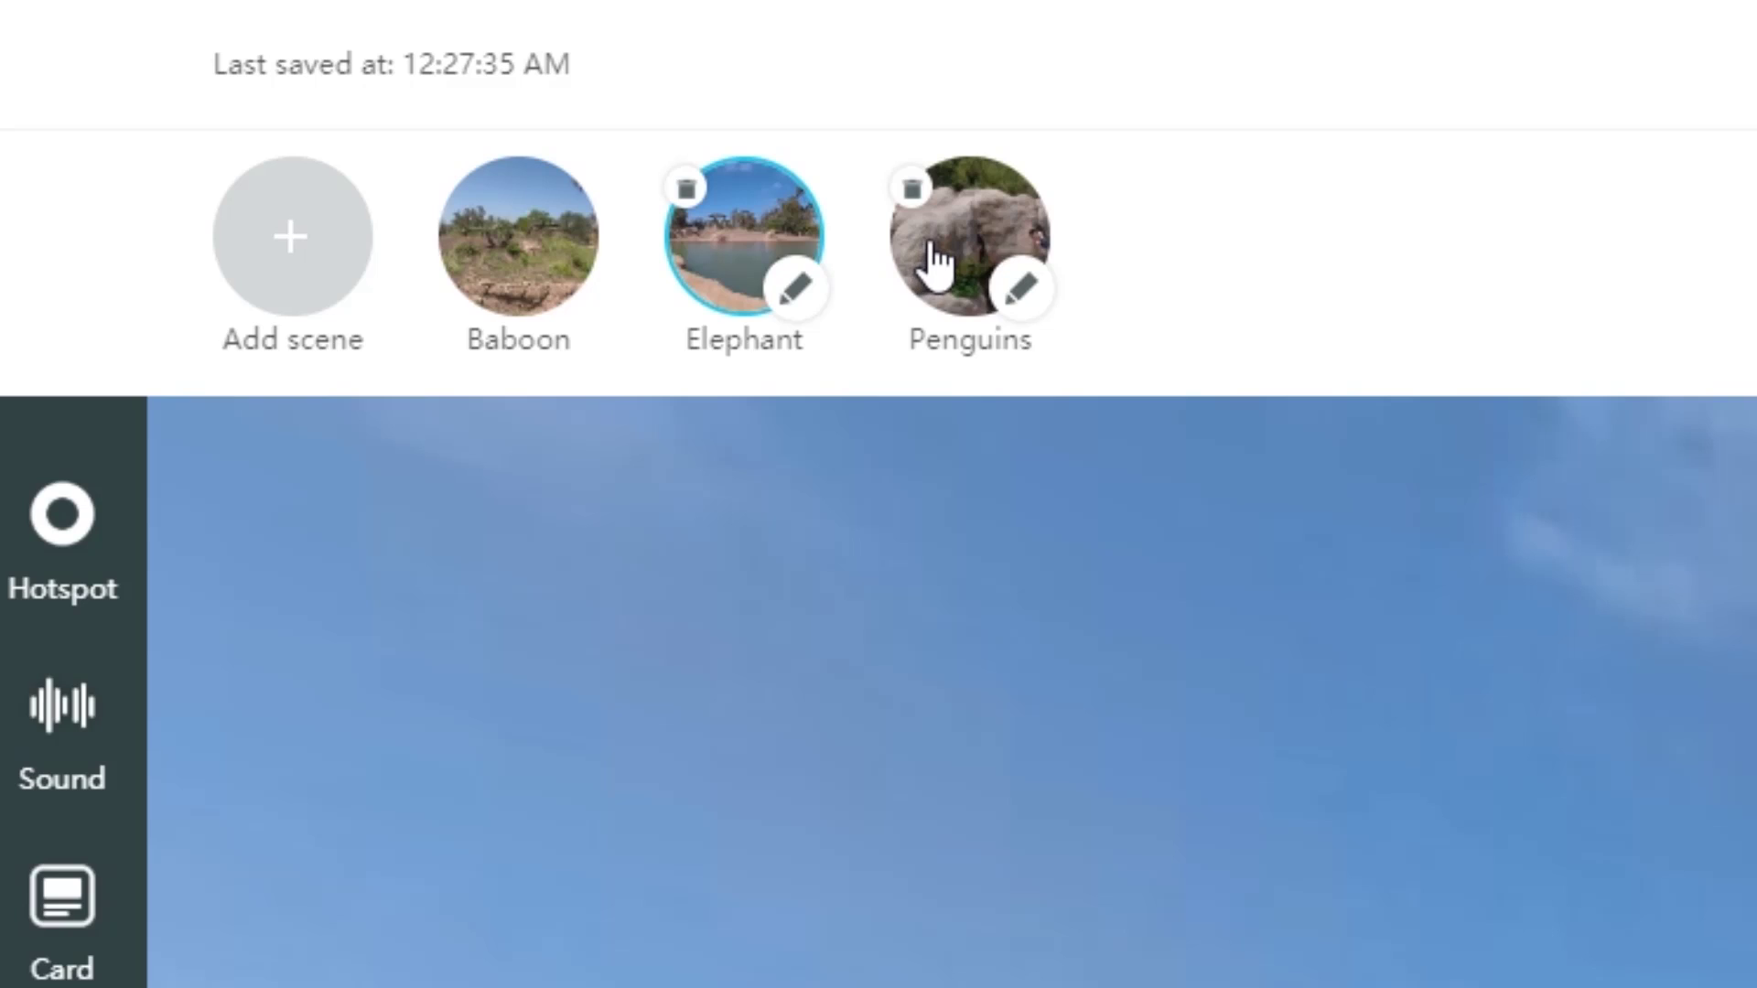
# Move Penguins between Baboon and Elephant and save its initial view facing the burrows and pool
pyautogui.moveTo(909, 270); pyautogui.dragTo(679, 240)
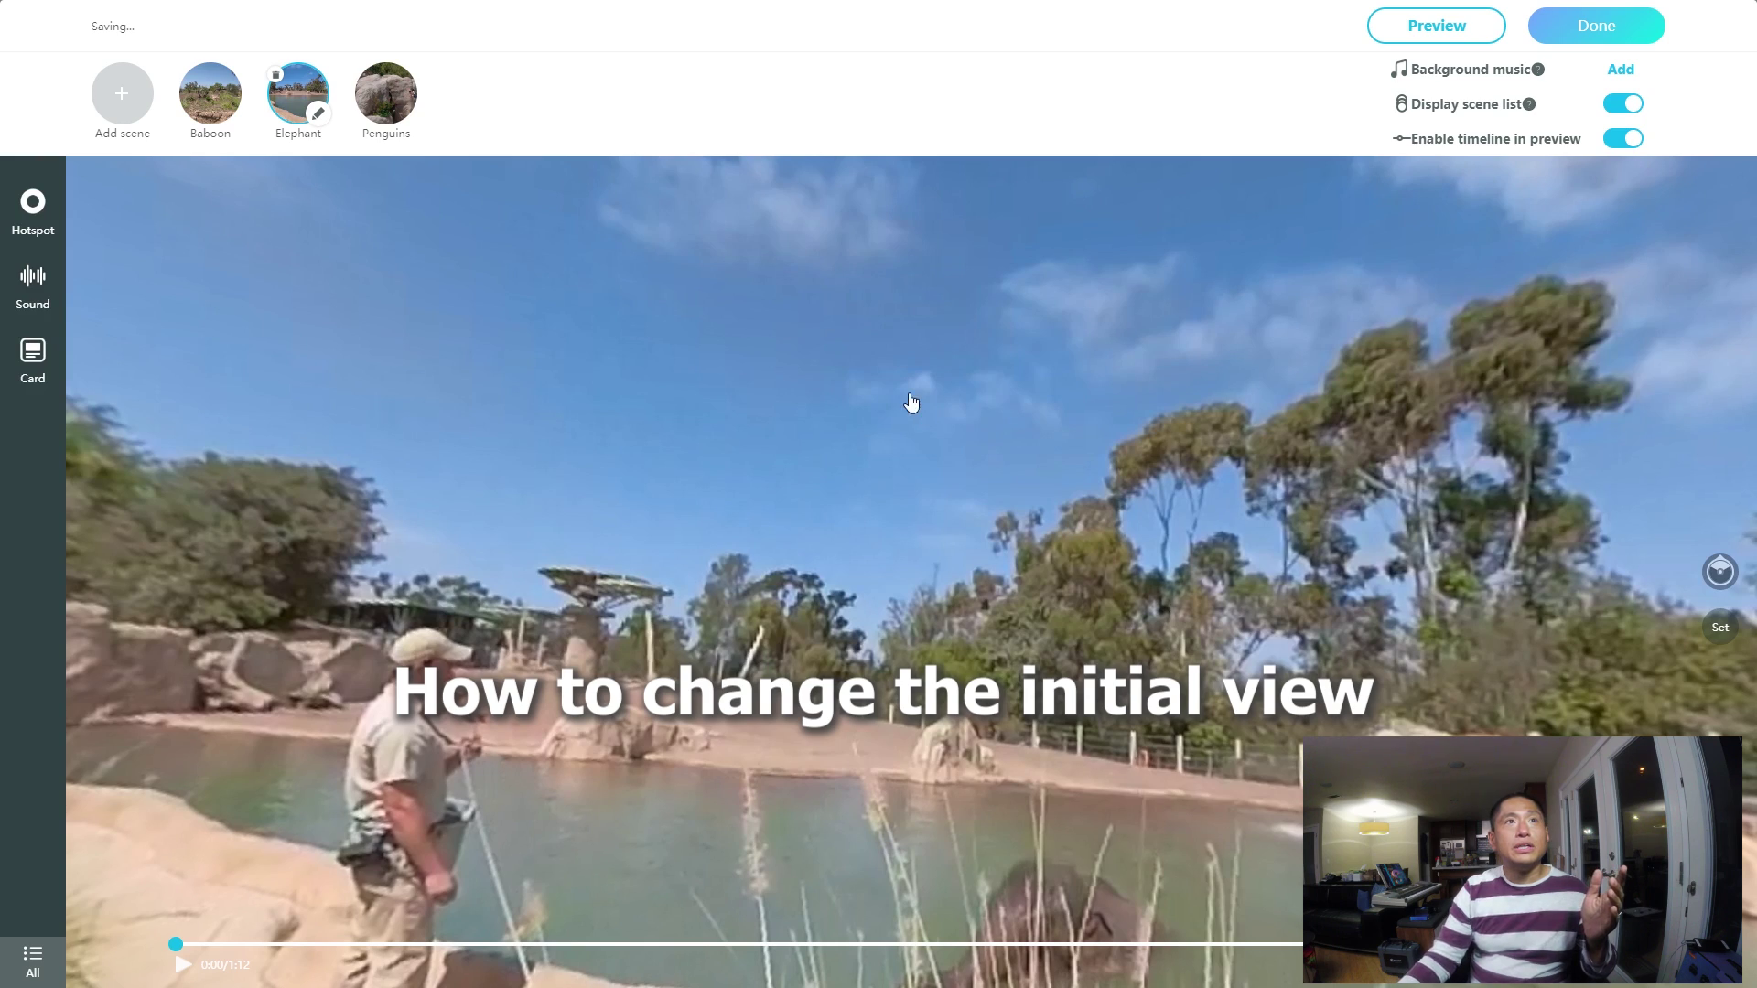
pyautogui.click(388, 98)
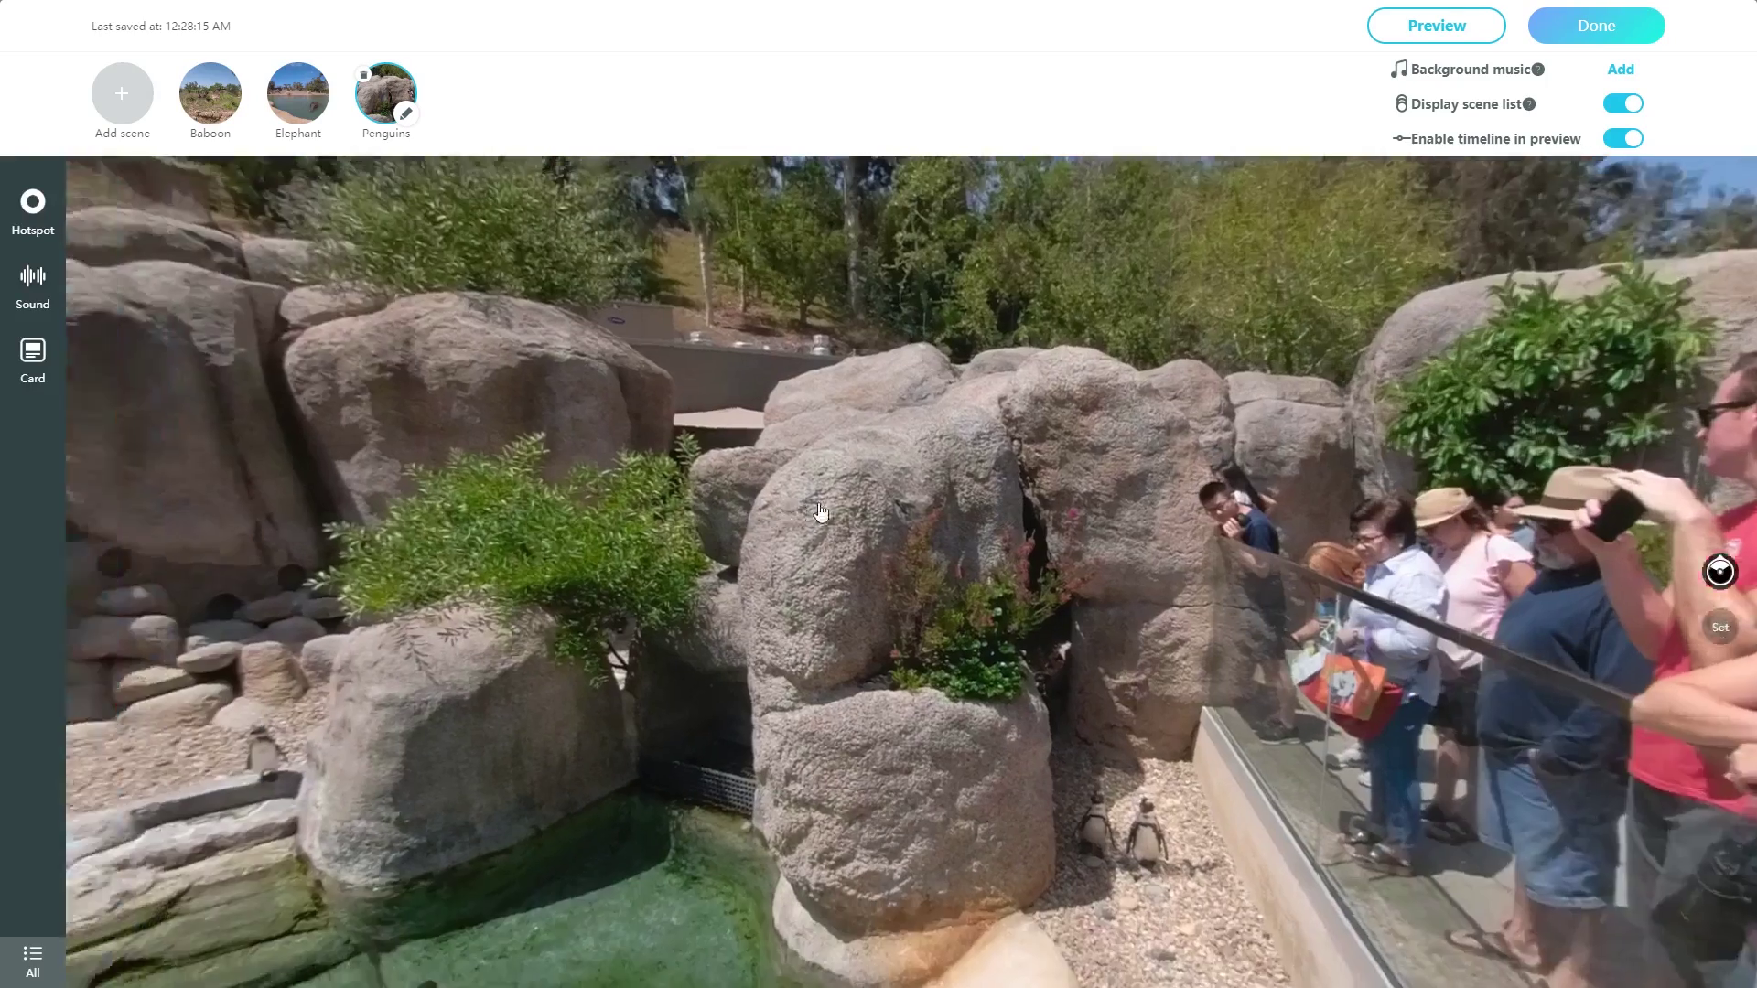
pyautogui.moveTo(821, 511); pyautogui.dragTo(1255, 561)
pyautogui.moveTo(1055, 589); pyautogui.dragTo(1069, 586)
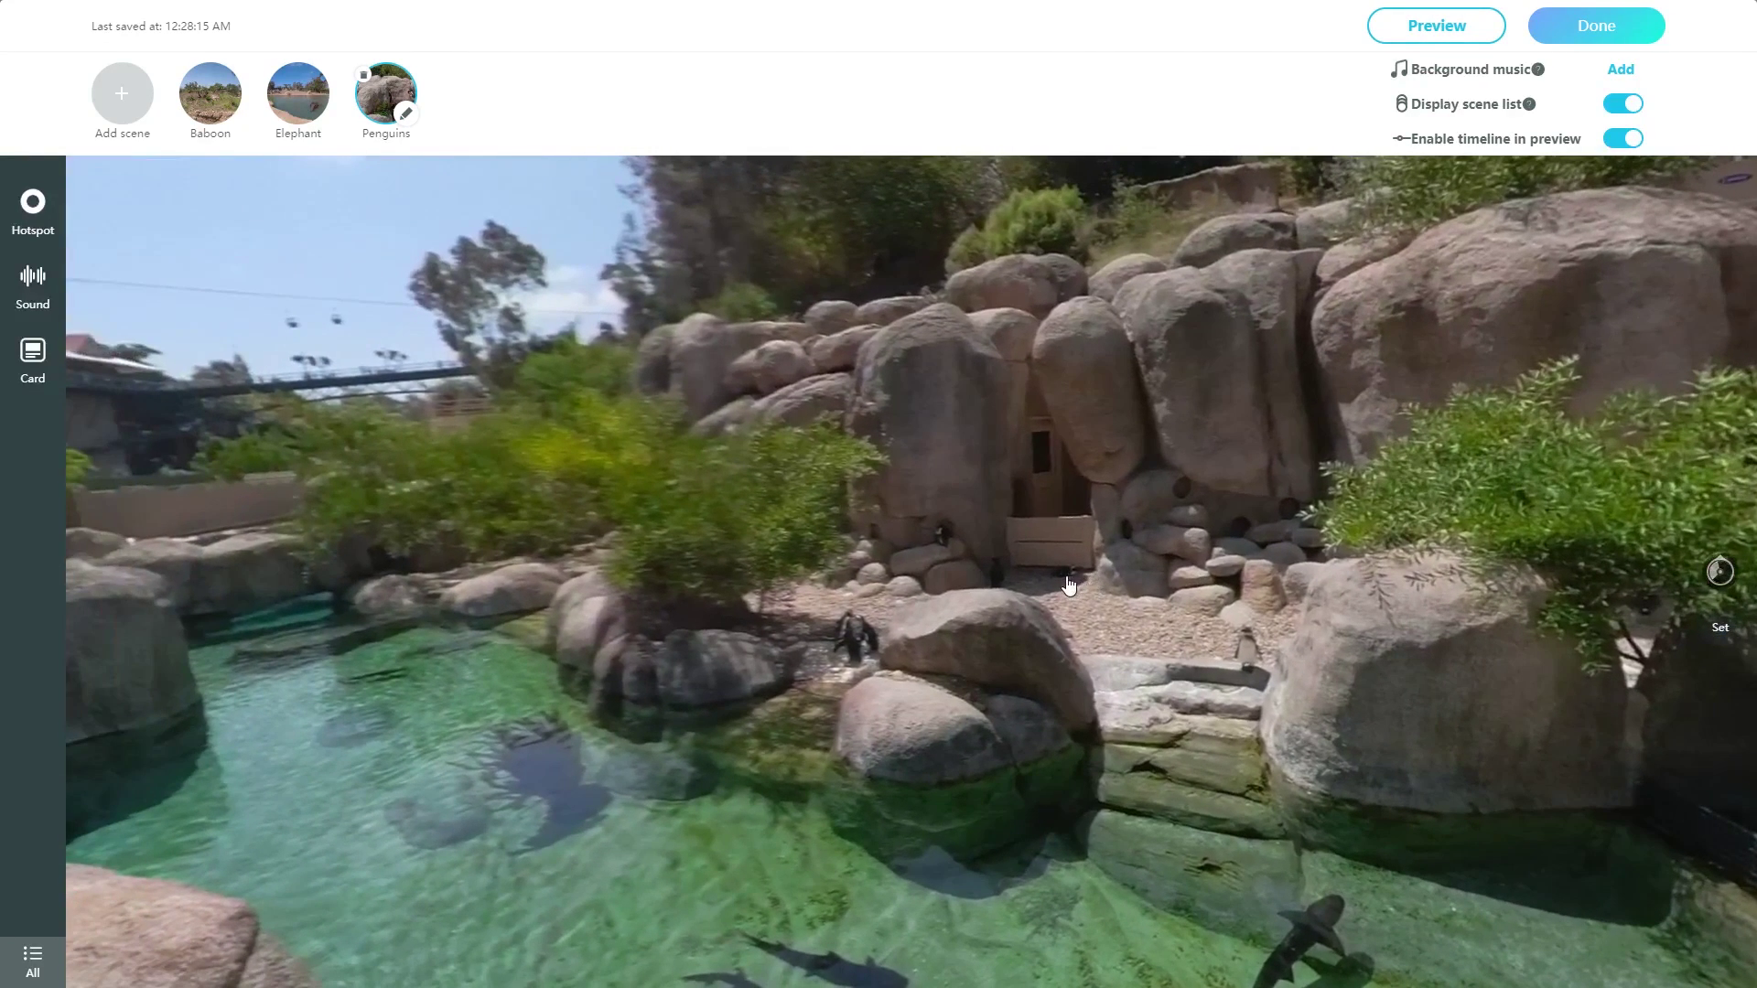
pyautogui.moveTo(1176, 616); pyautogui.dragTo(1638, 659)
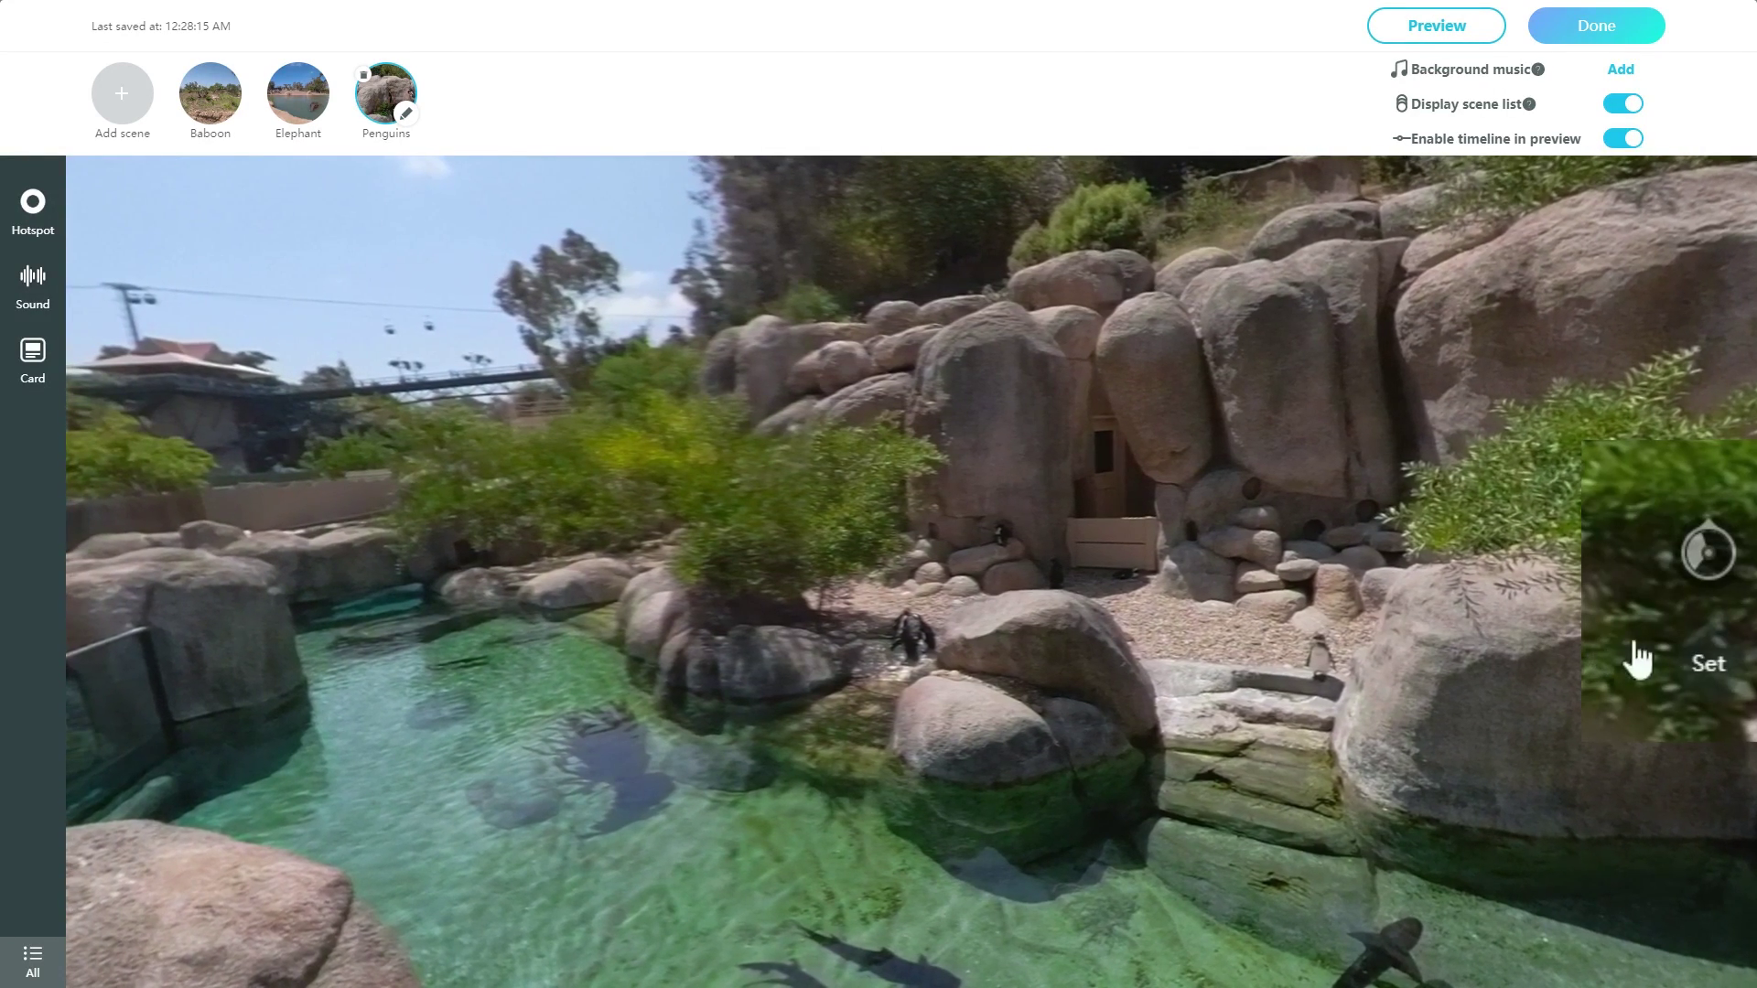
pyautogui.click(1727, 669)
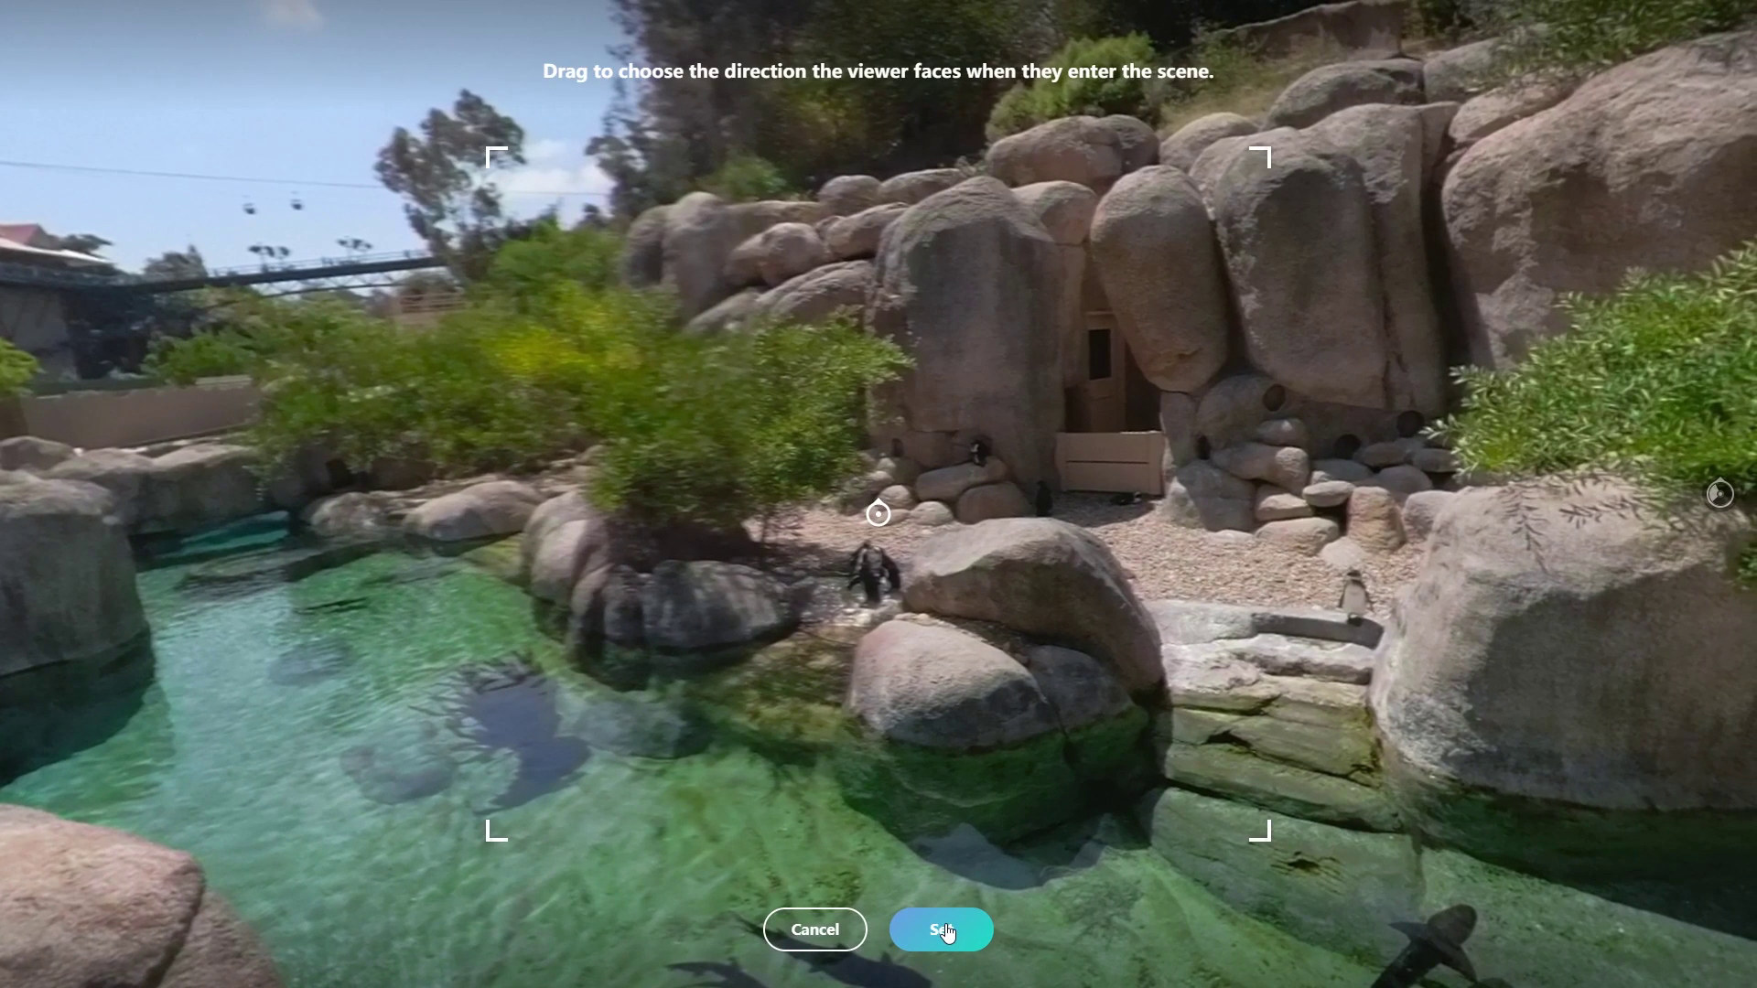
pyautogui.click(945, 930)
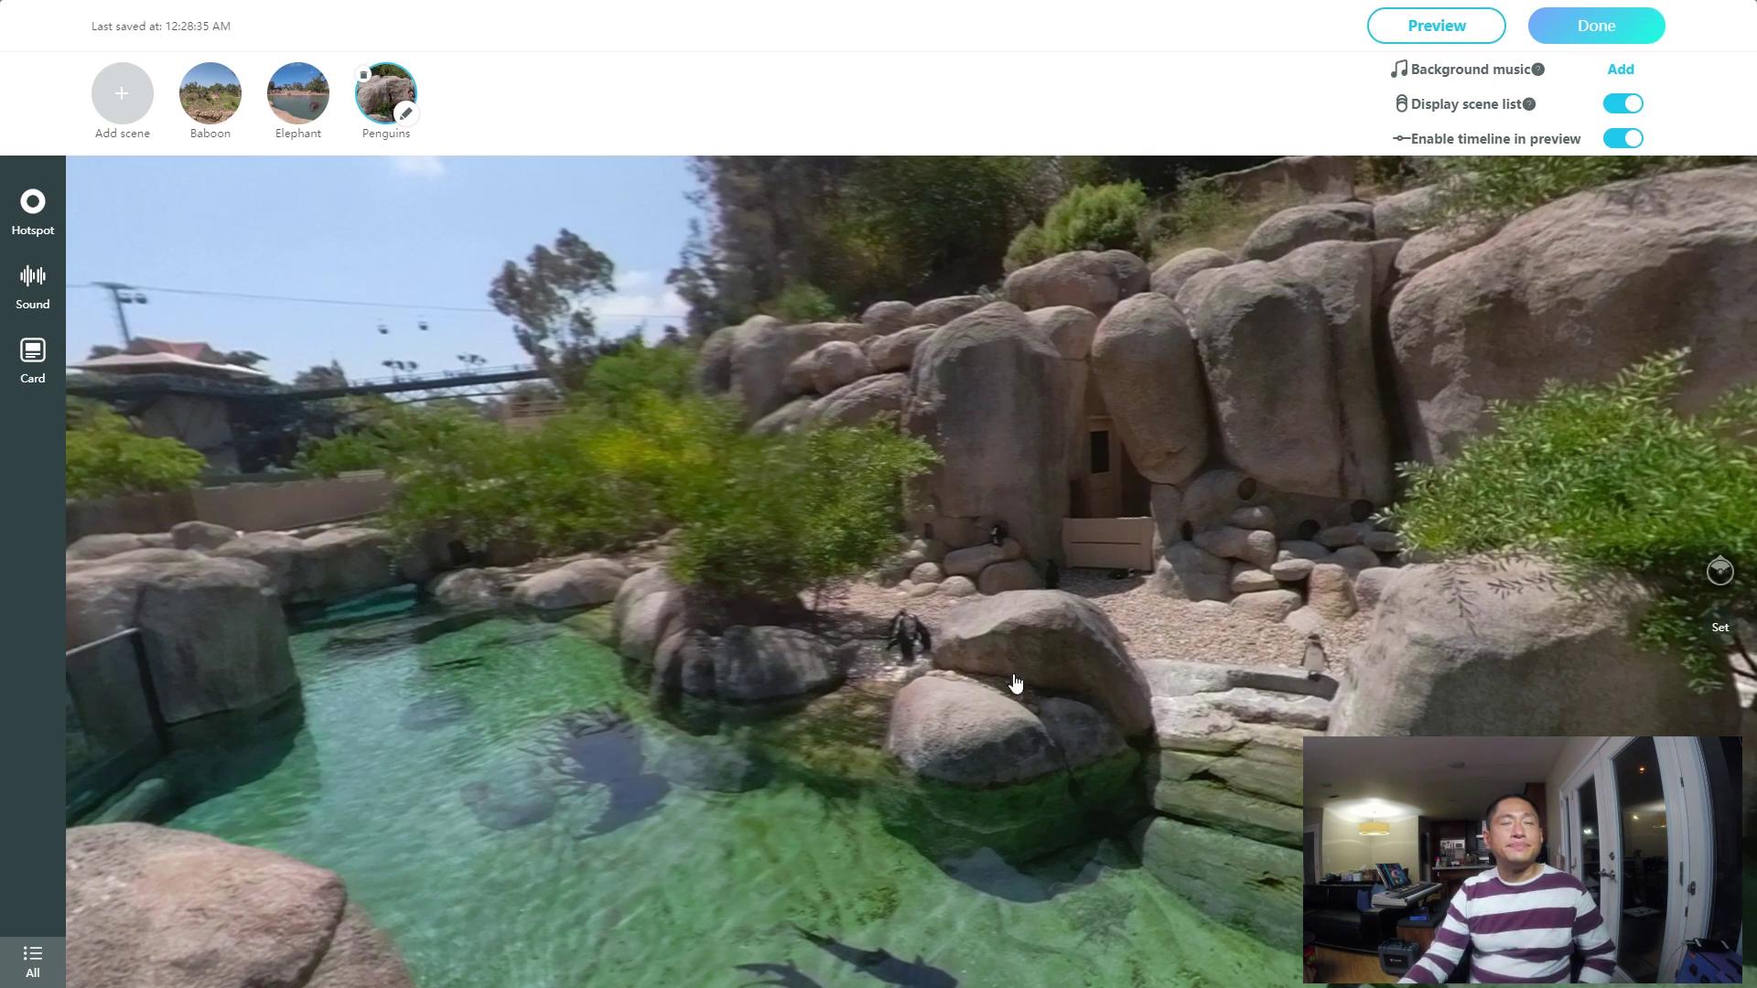
pyautogui.click(210, 92)
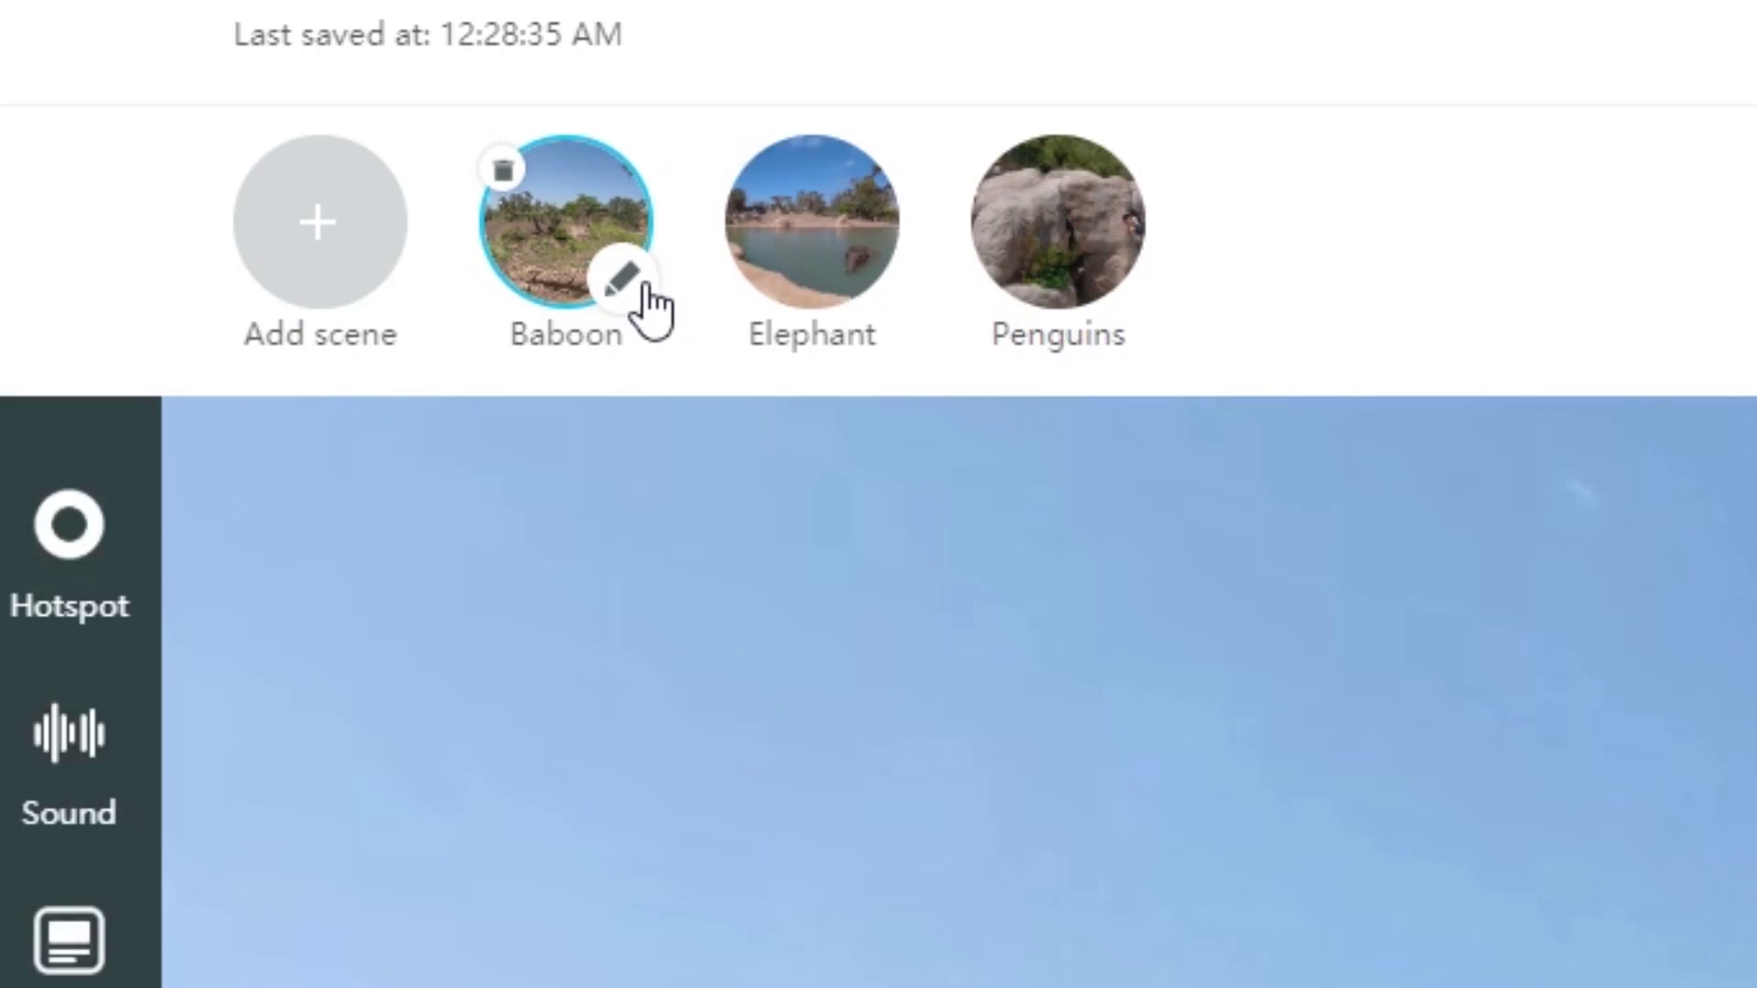
pyautogui.click(627, 288)
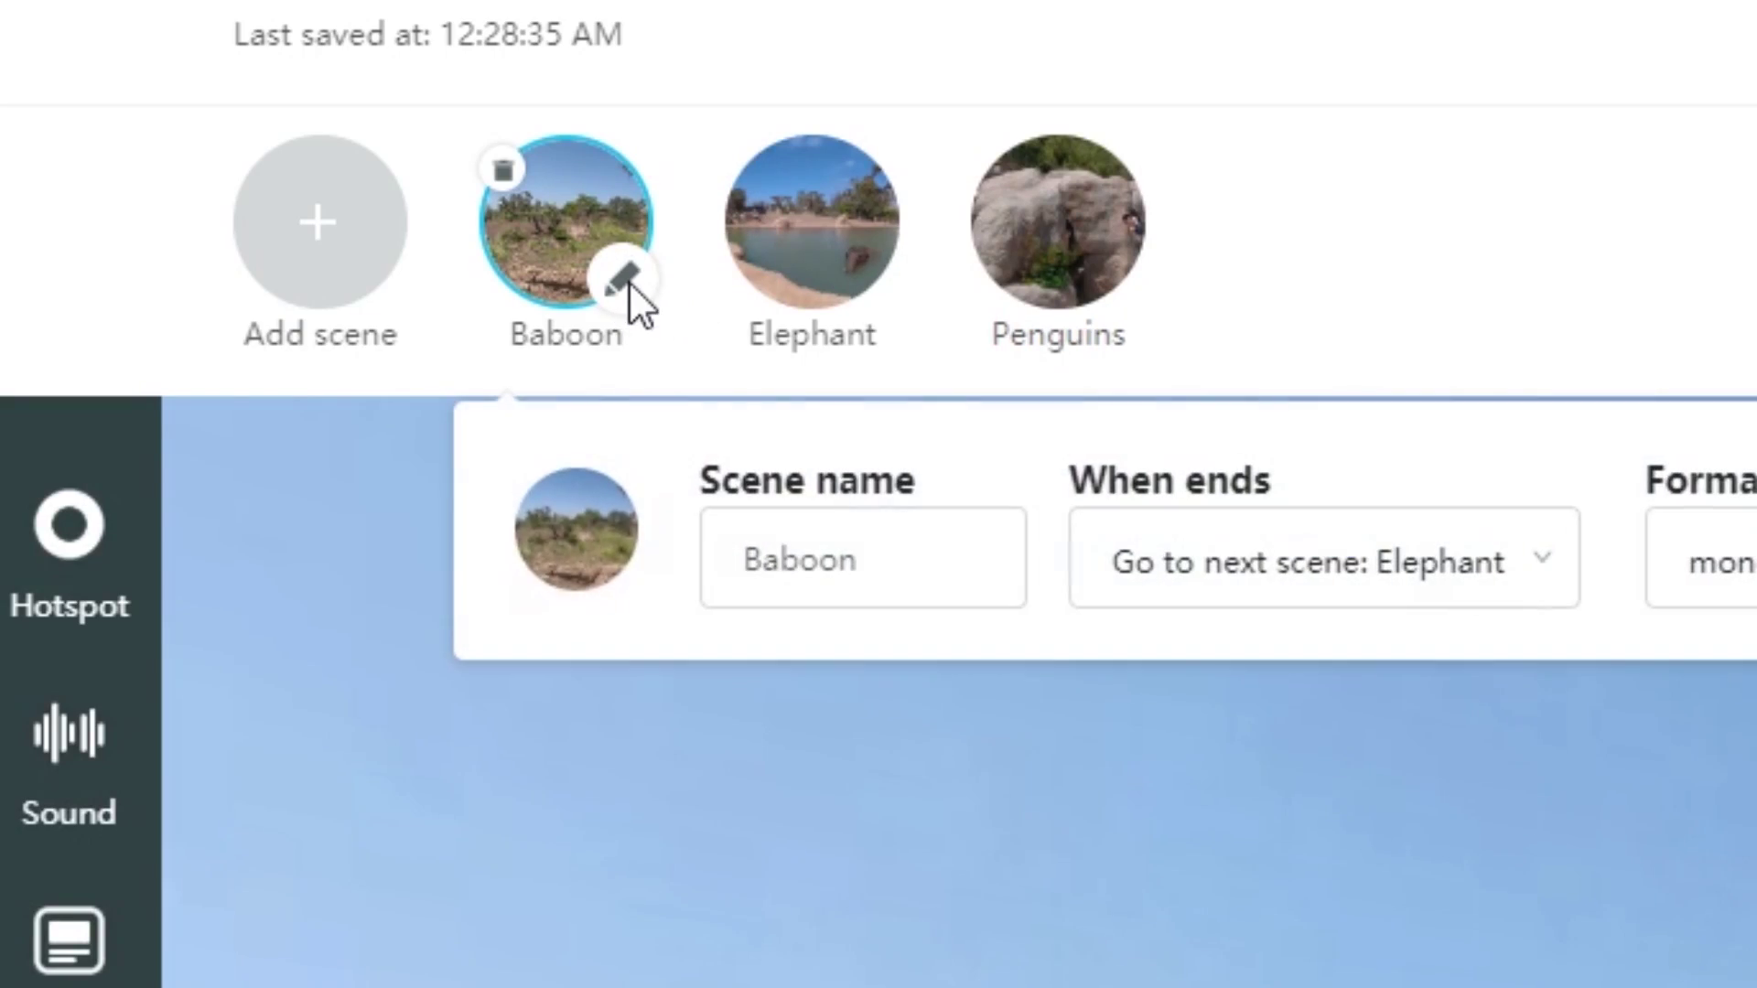
pyautogui.click(1391, 623)
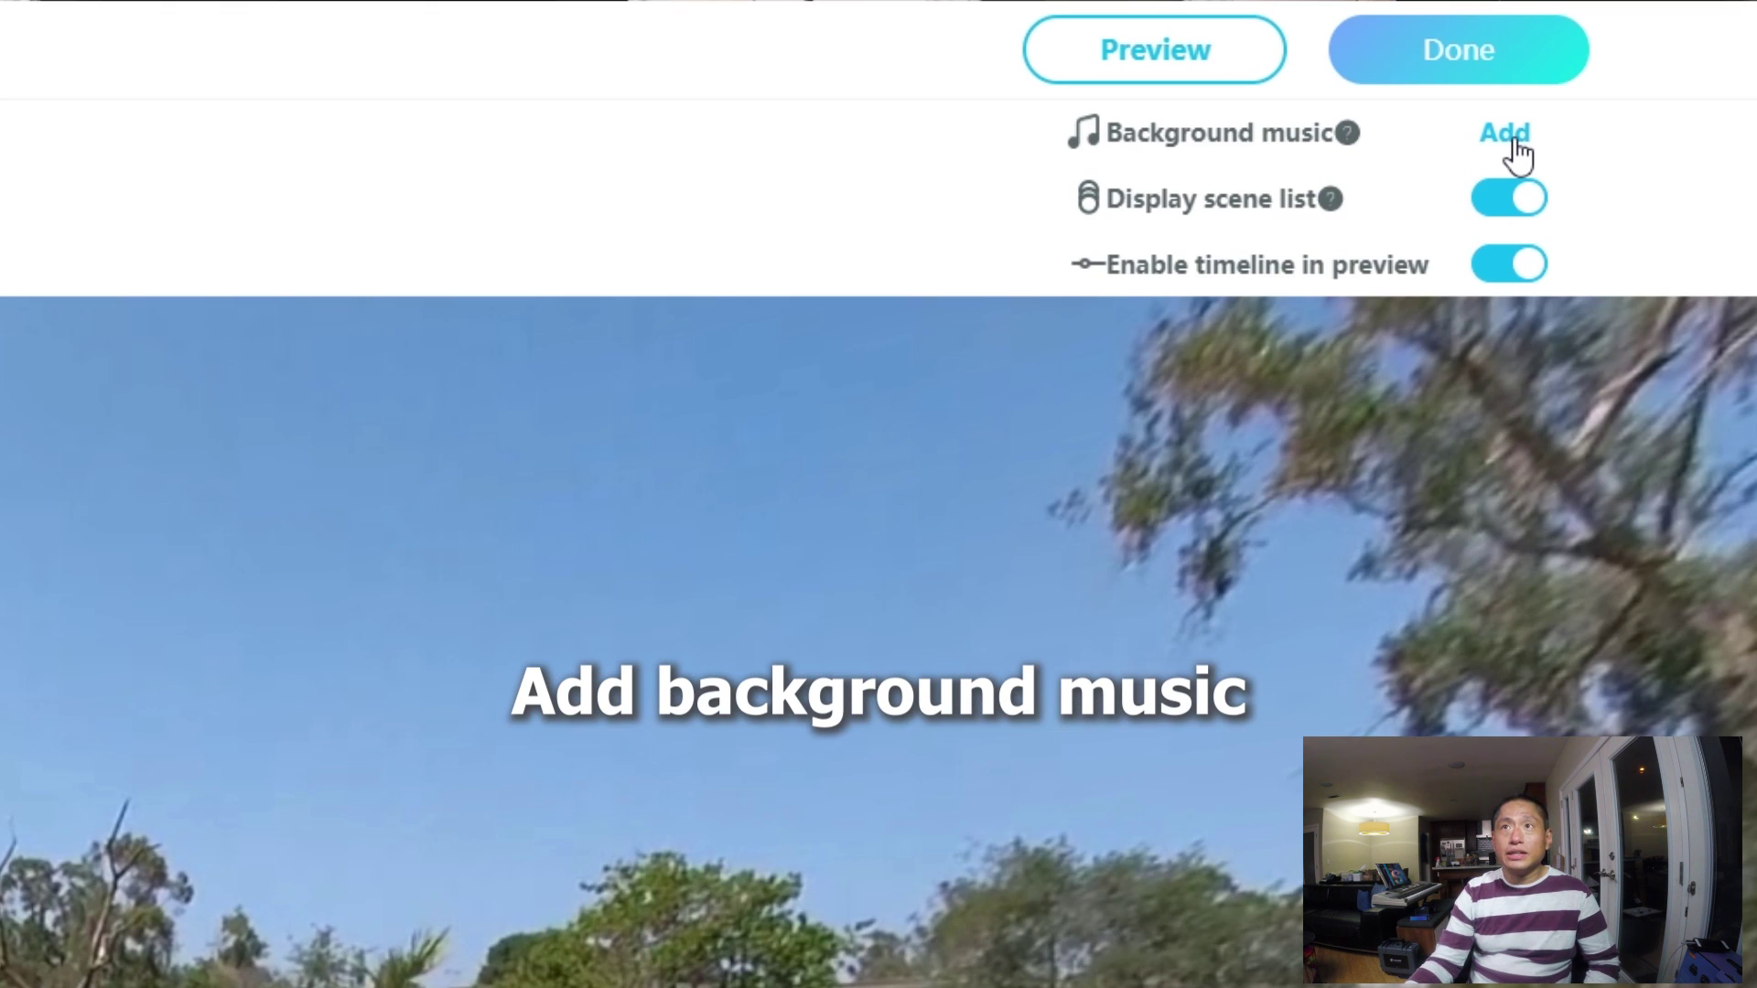
# Add The Isle of Skye track from the music folder as the tour's background music
pyautogui.click(1511, 138)
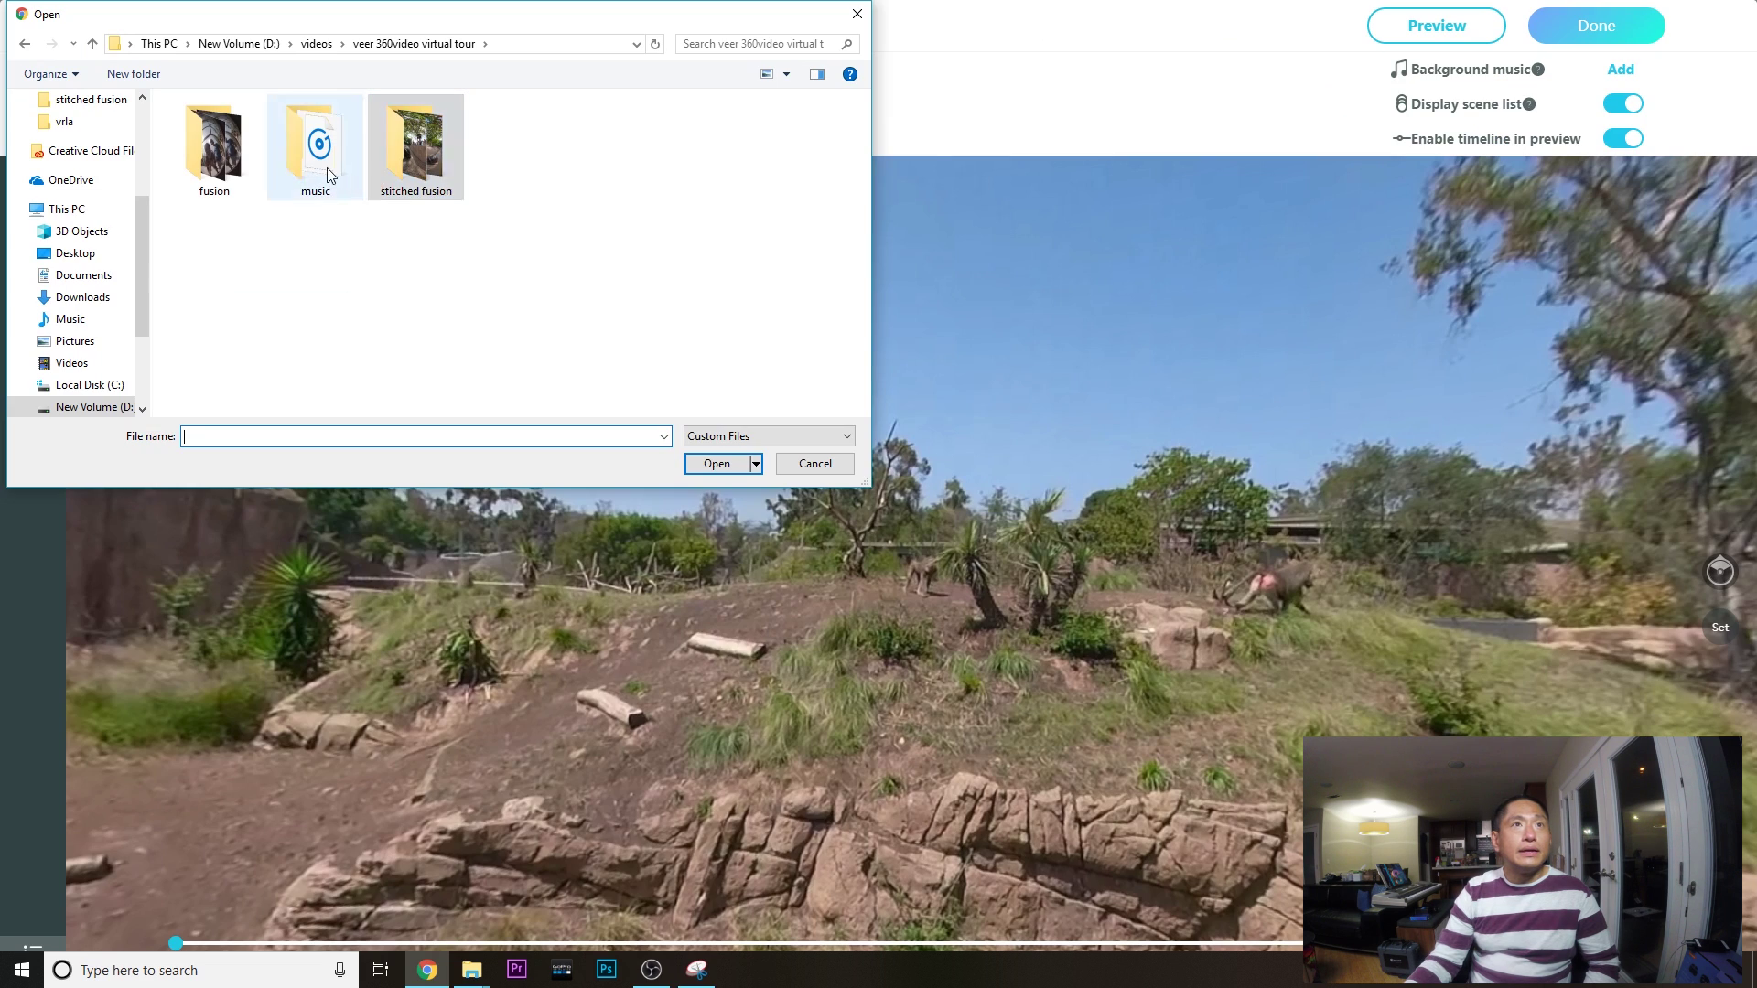
pyautogui.doubleClick(320, 165)
pyautogui.click(225, 127)
pyautogui.click(717, 460)
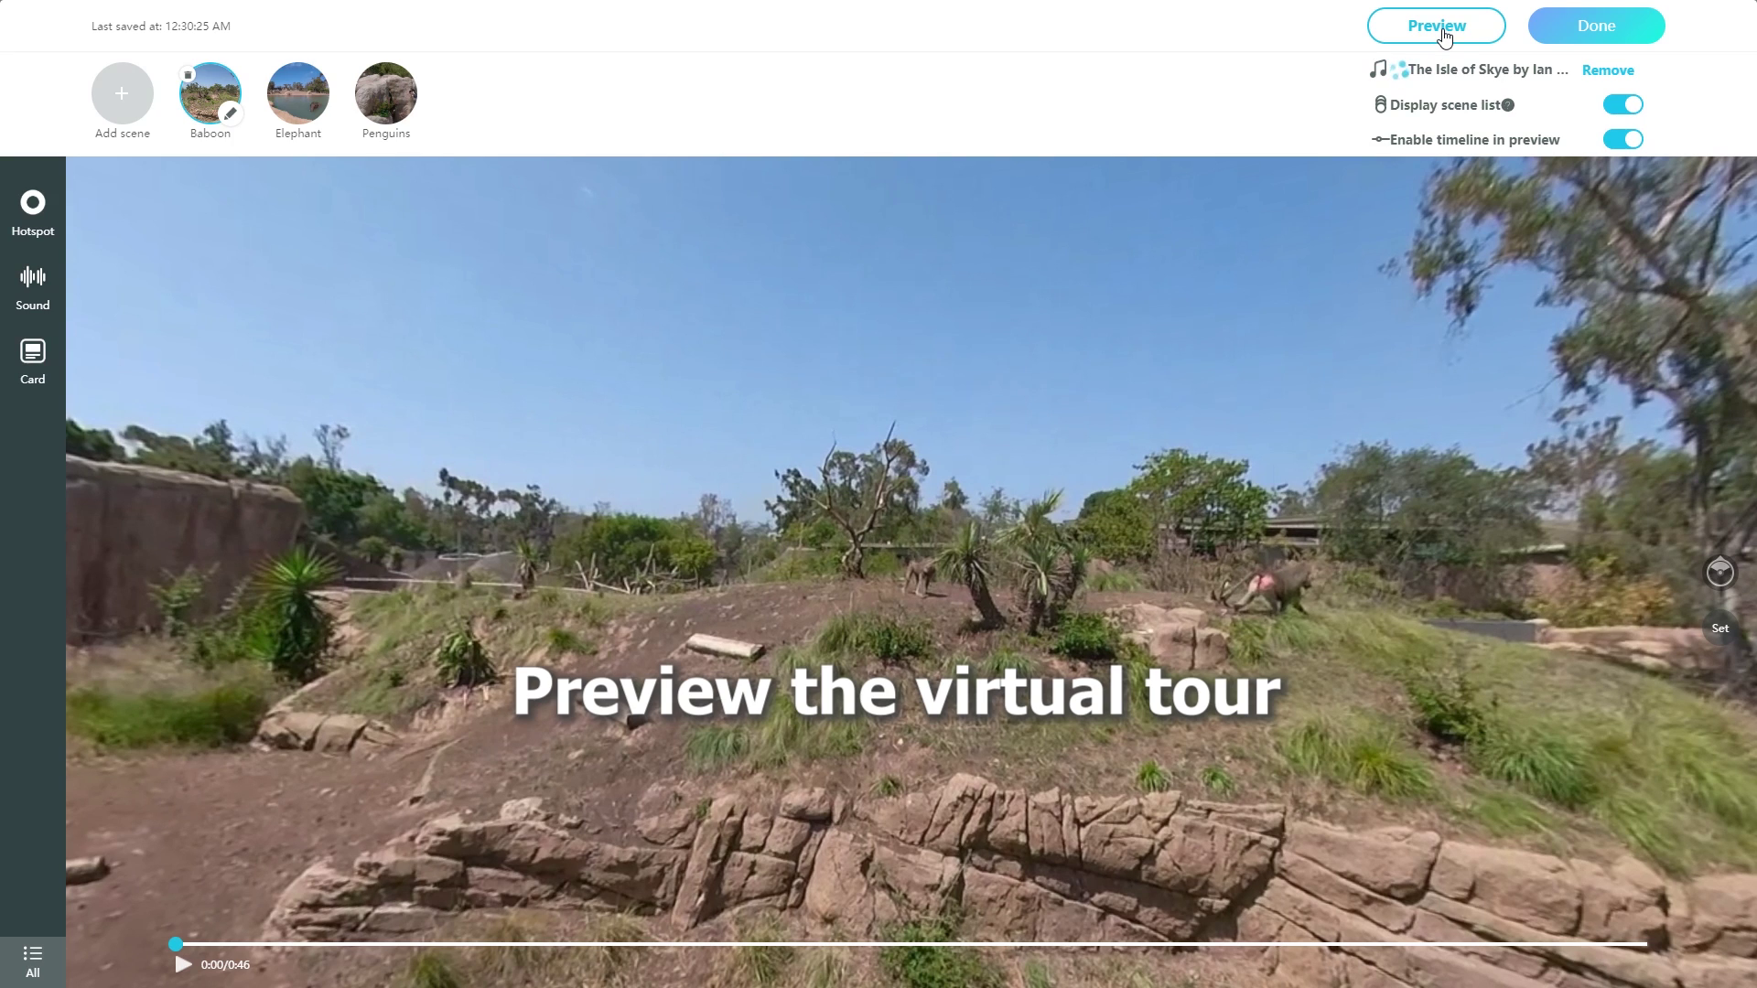
pyautogui.click(1443, 30)
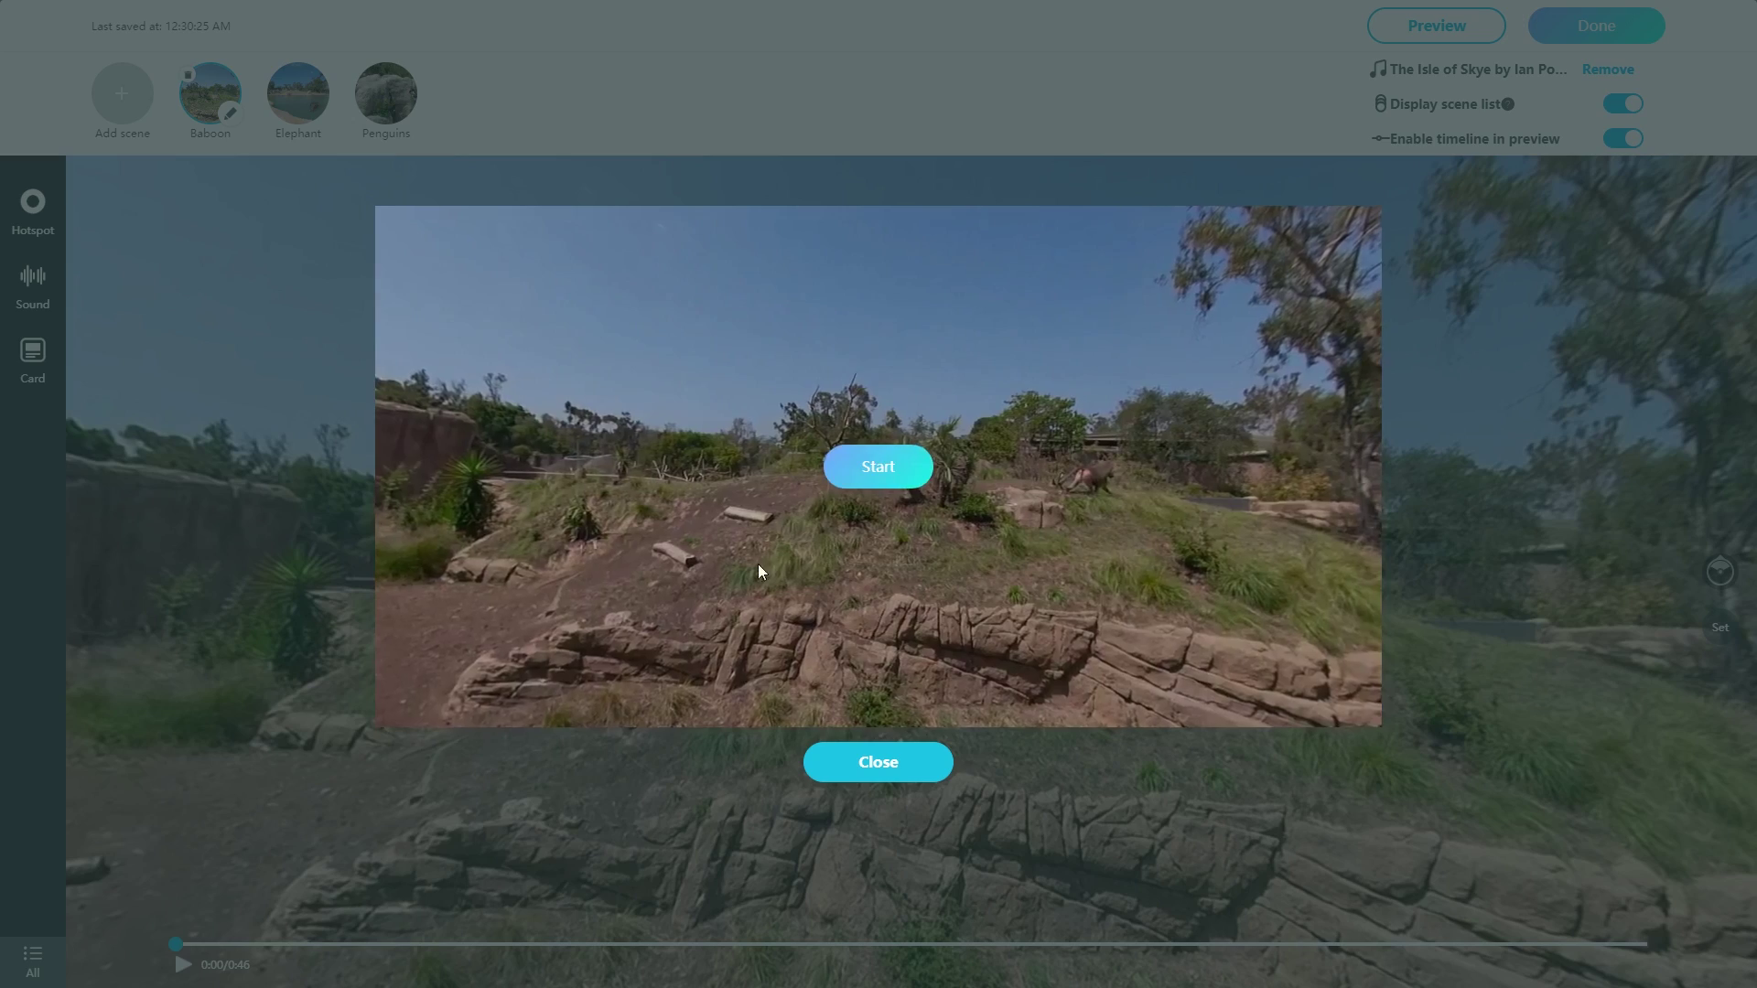
pyautogui.click(856, 479)
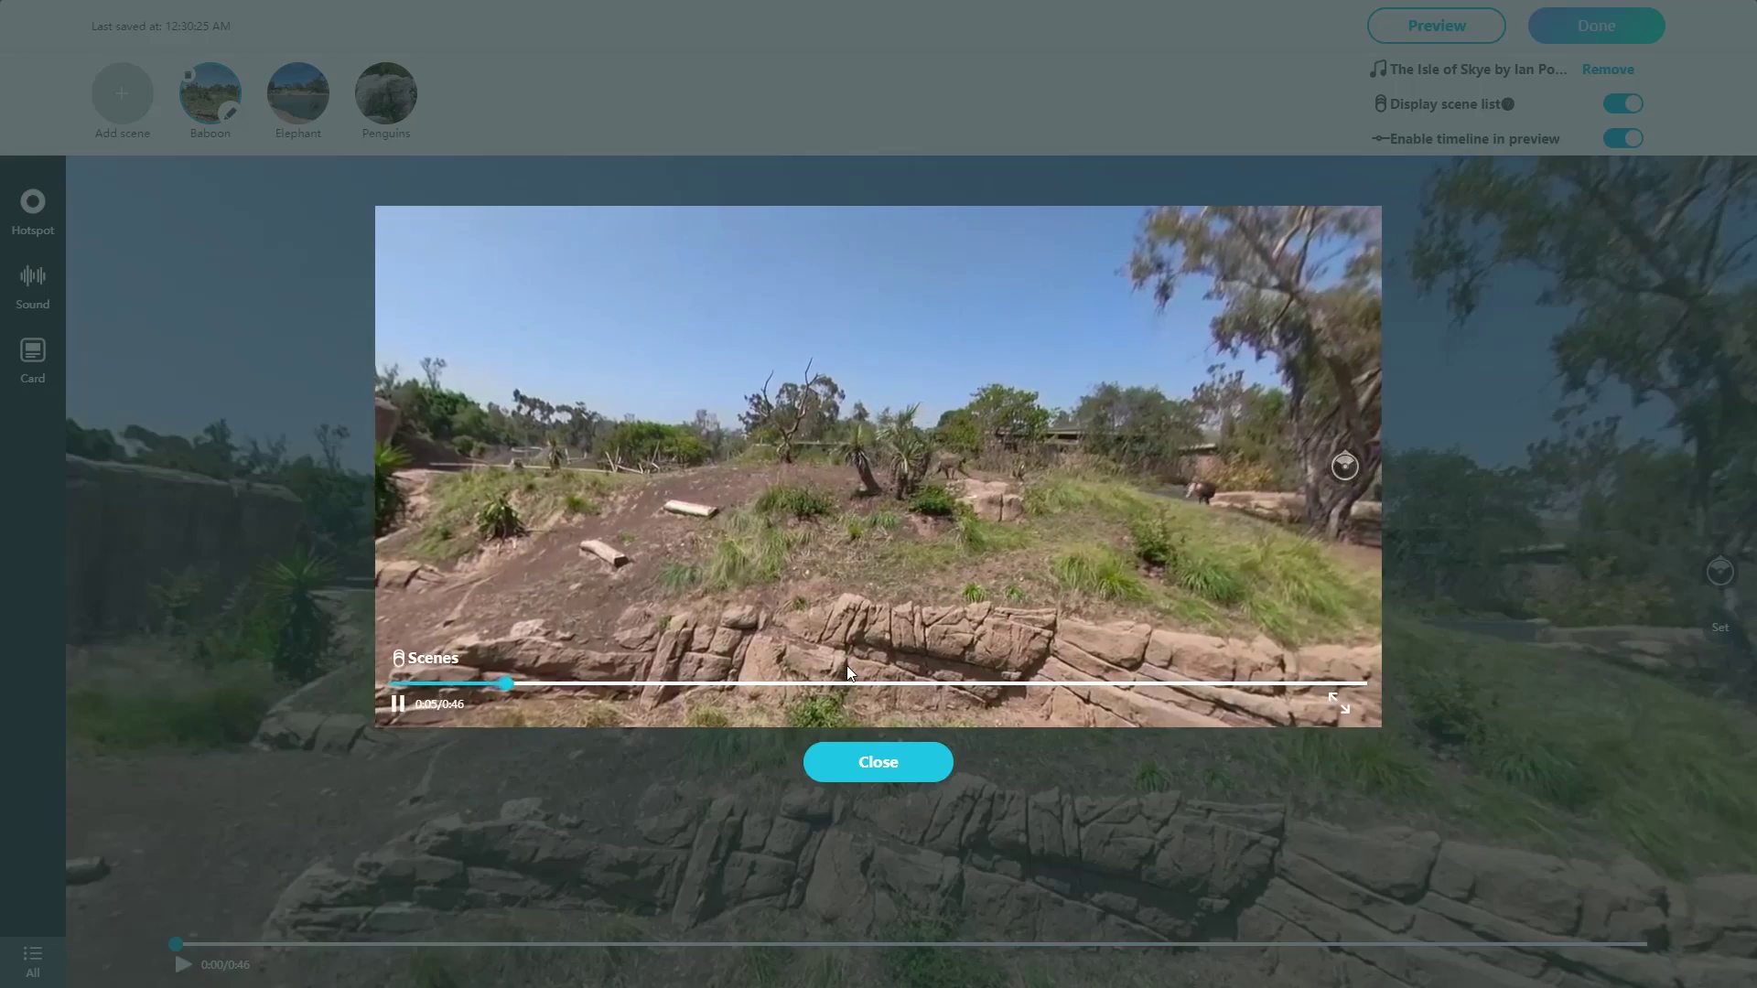
pyautogui.click(429, 658)
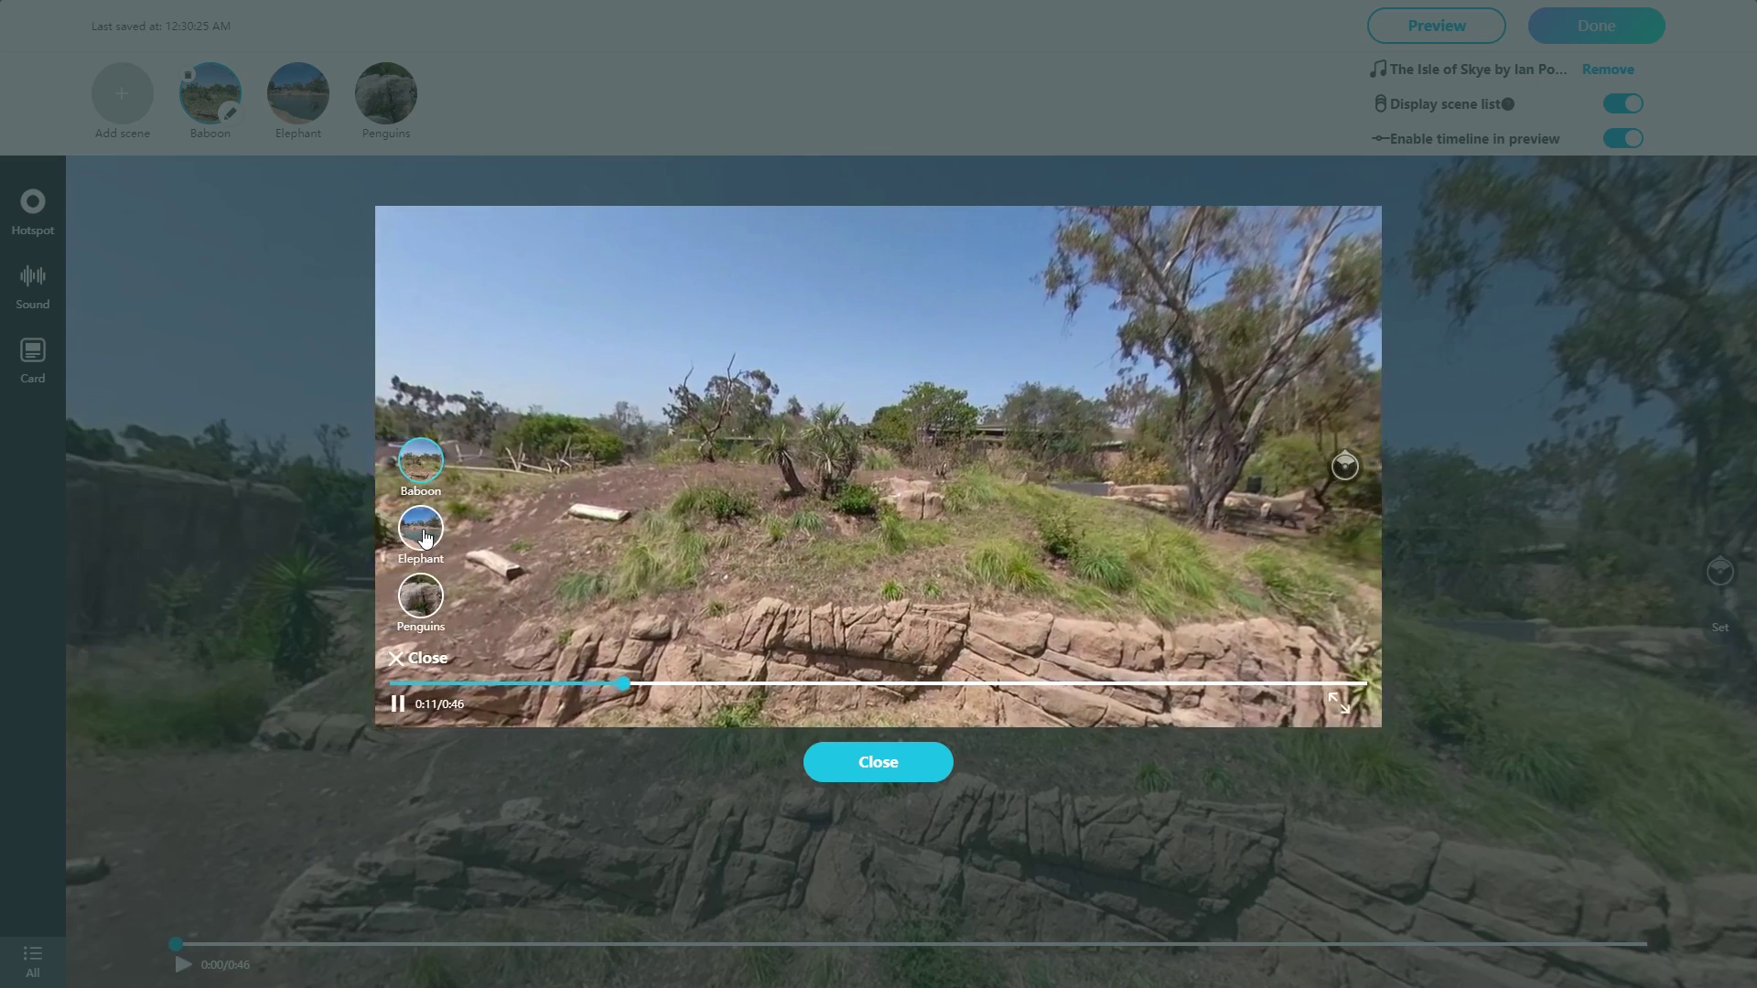
pyautogui.click(424, 538)
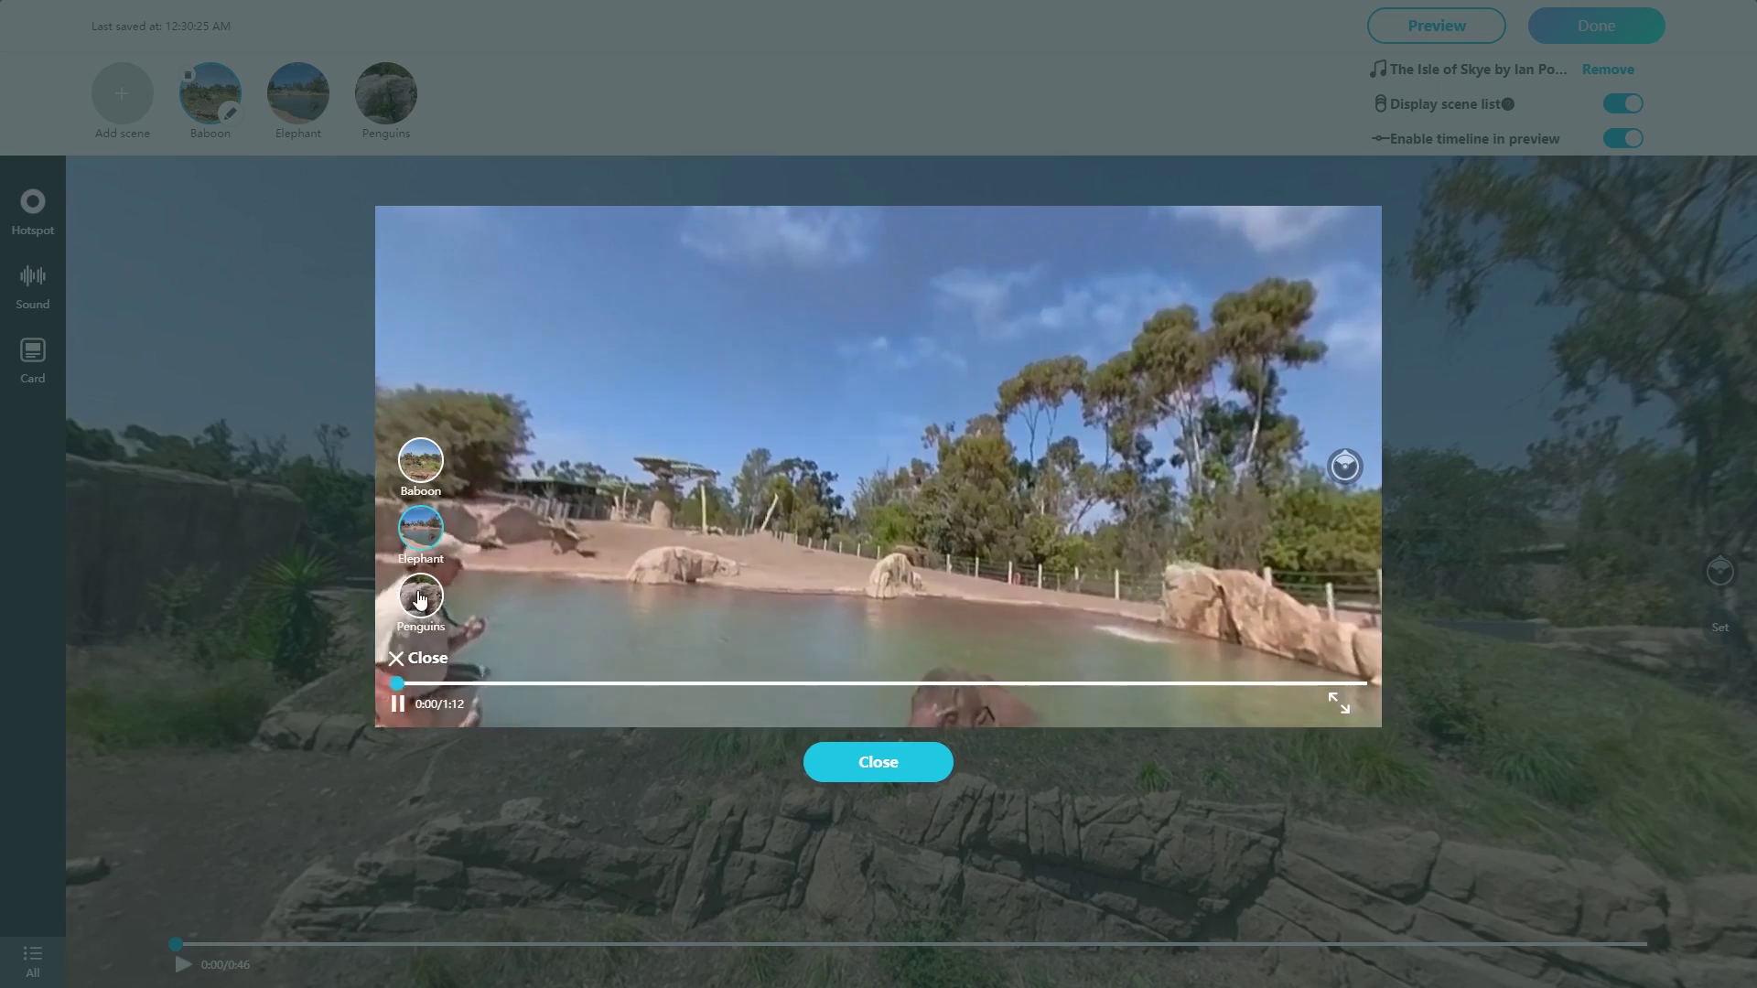
pyautogui.click(427, 622)
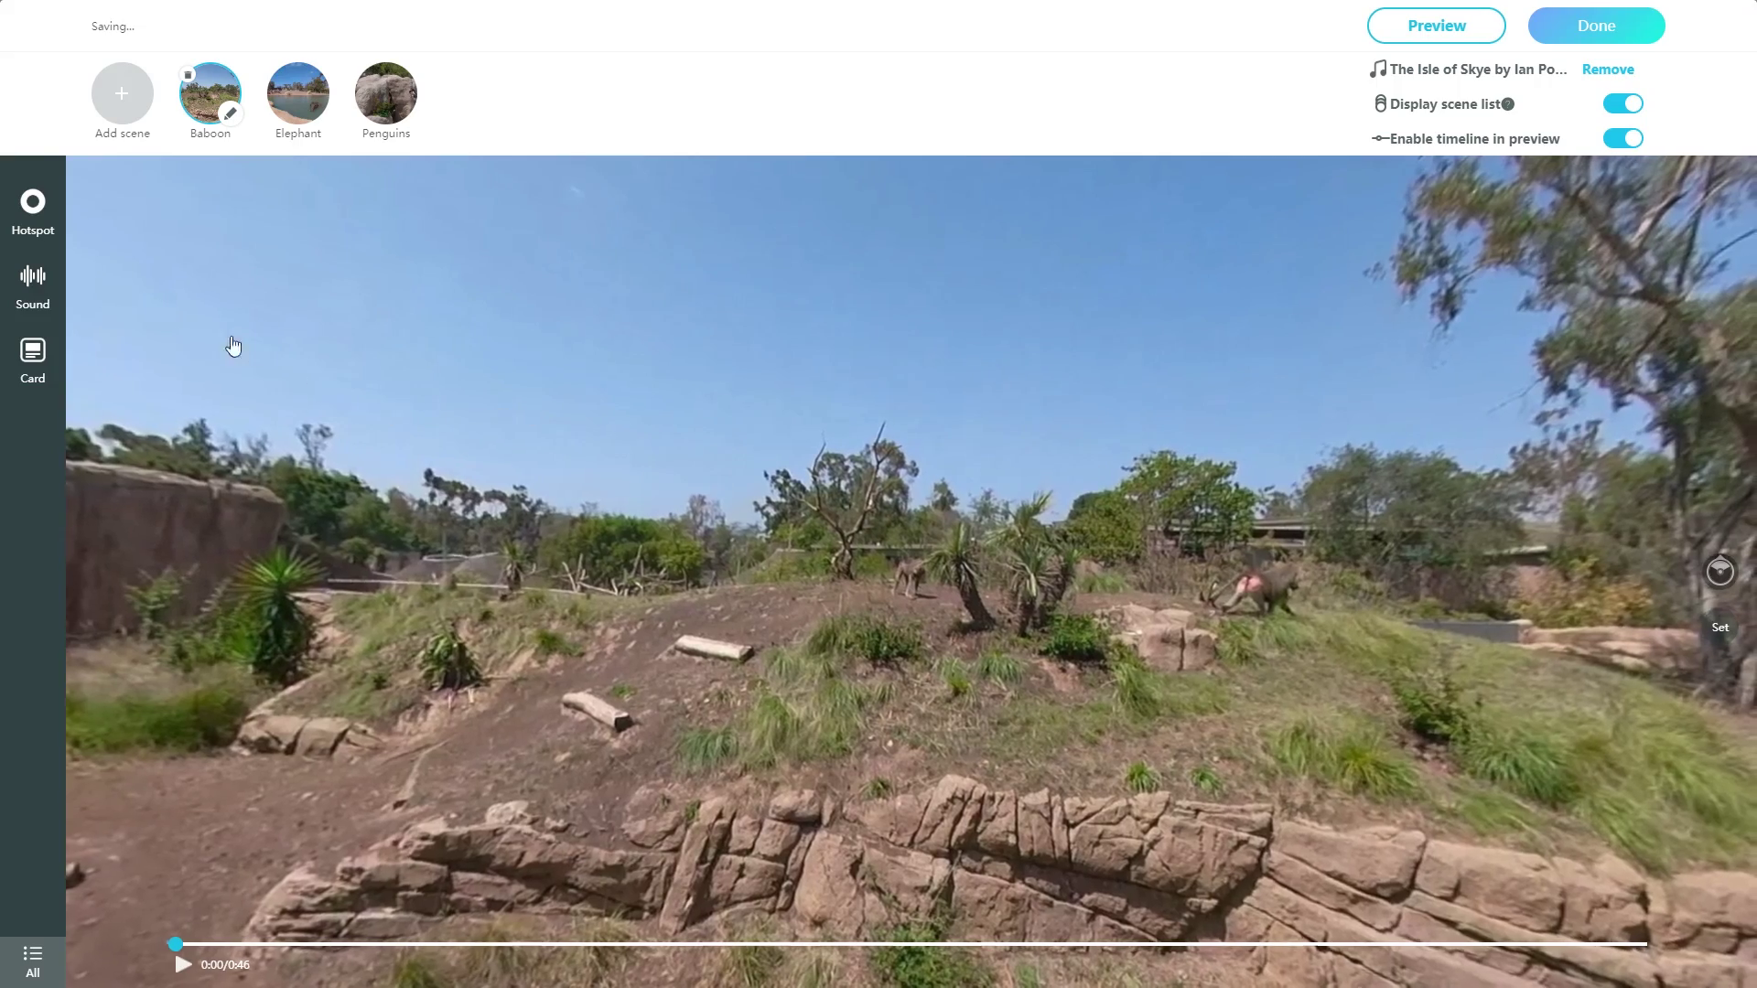
# Add a hotspot facing the viewing platform in Baboon, linked to the Elephant scene and labelled Elephant
pyautogui.moveTo(149, 269); pyautogui.dragTo(137, 440)
pyautogui.click(36, 209)
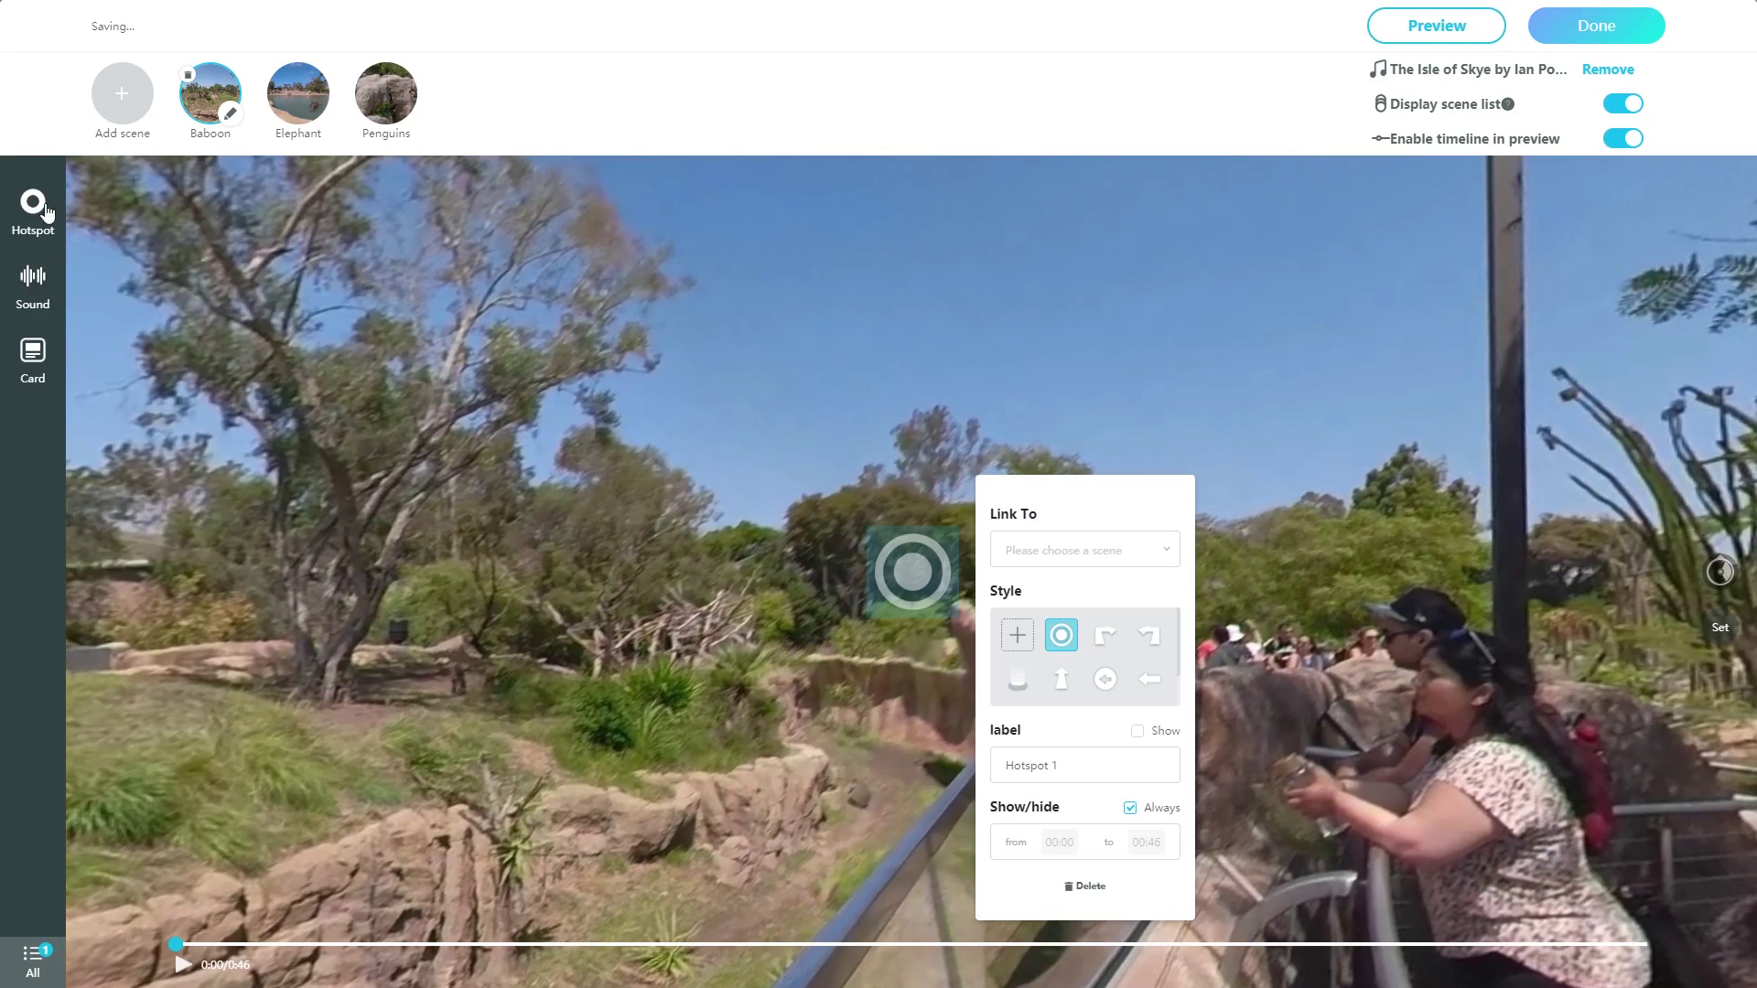
pyautogui.click(943, 582)
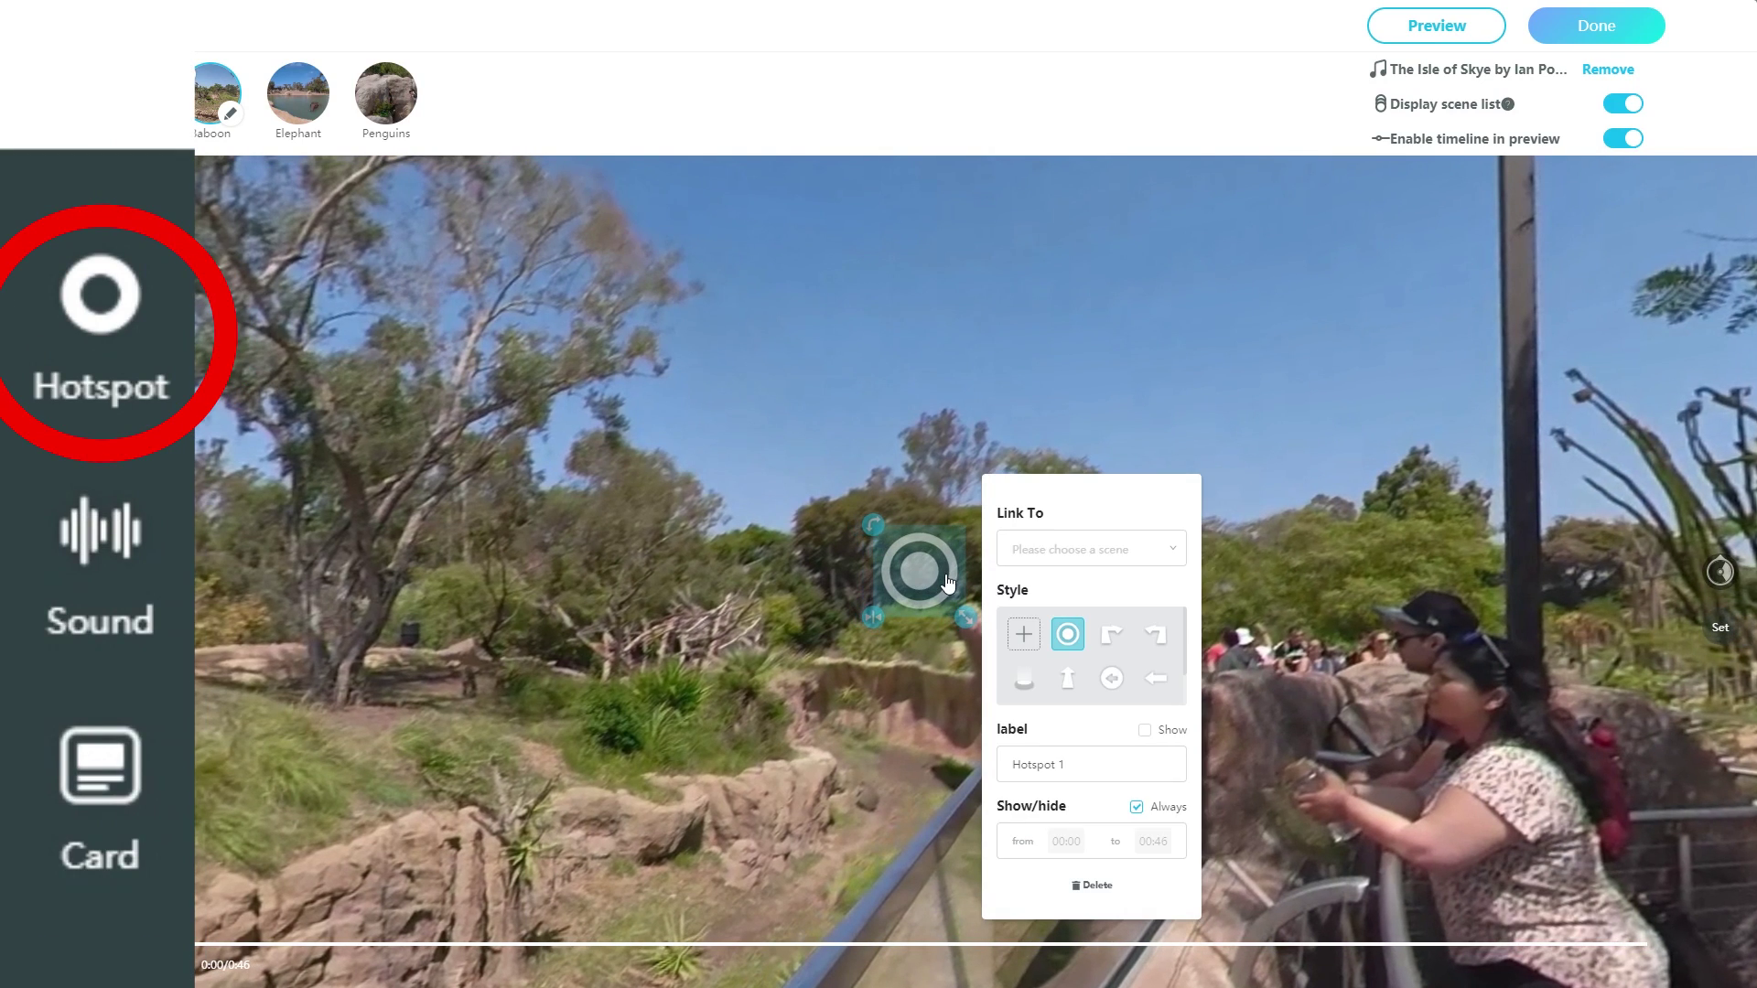
pyautogui.click(1136, 552)
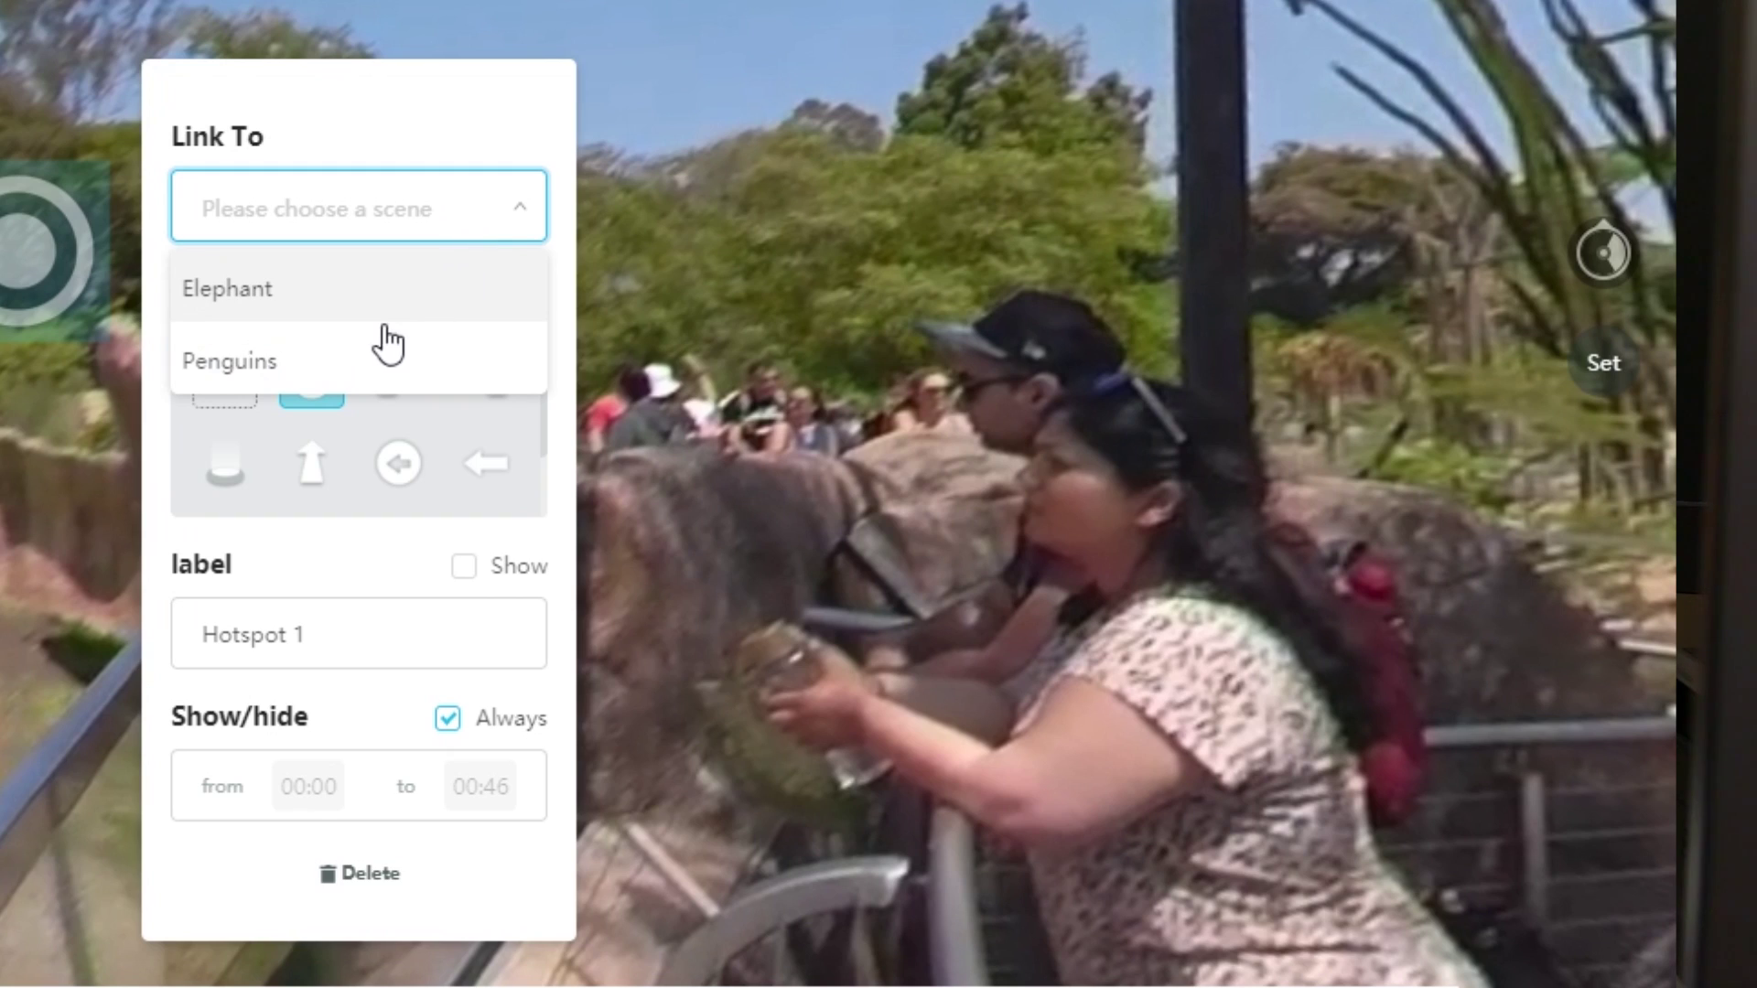
pyautogui.click(371, 302)
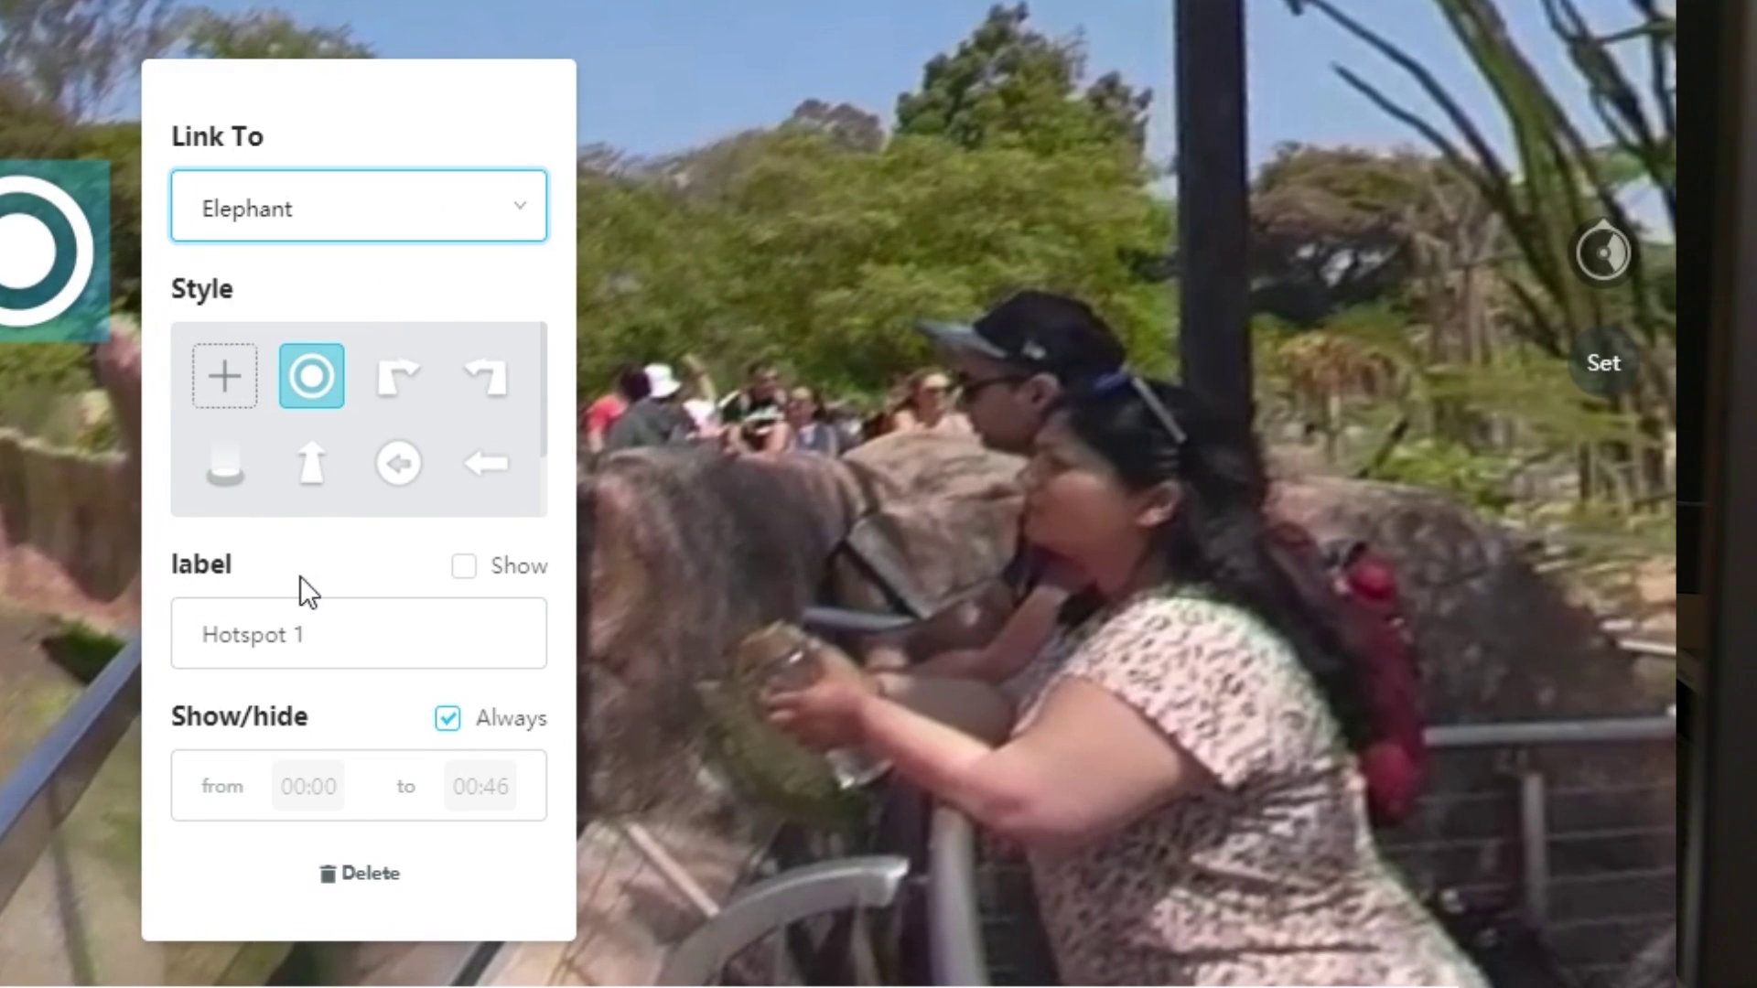
pyautogui.tripleClick(354, 620)
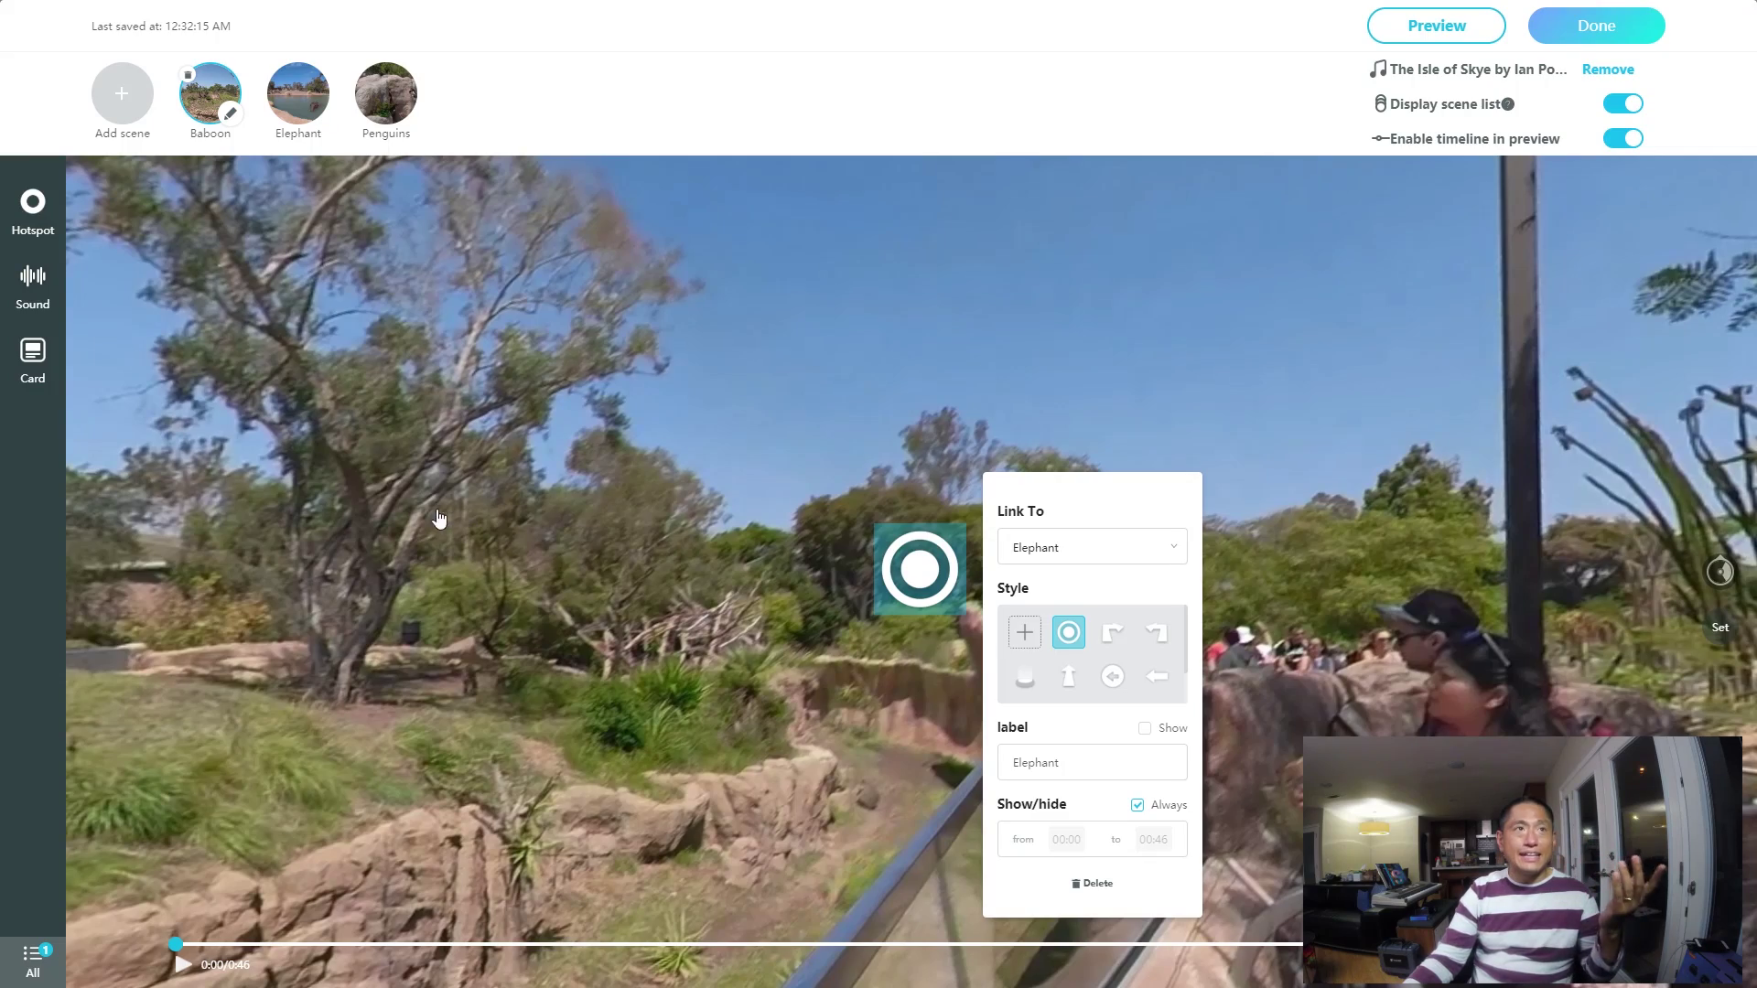
# Place a sound marker left of the hotspot and adjust its playback settings
pyautogui.click(28, 303)
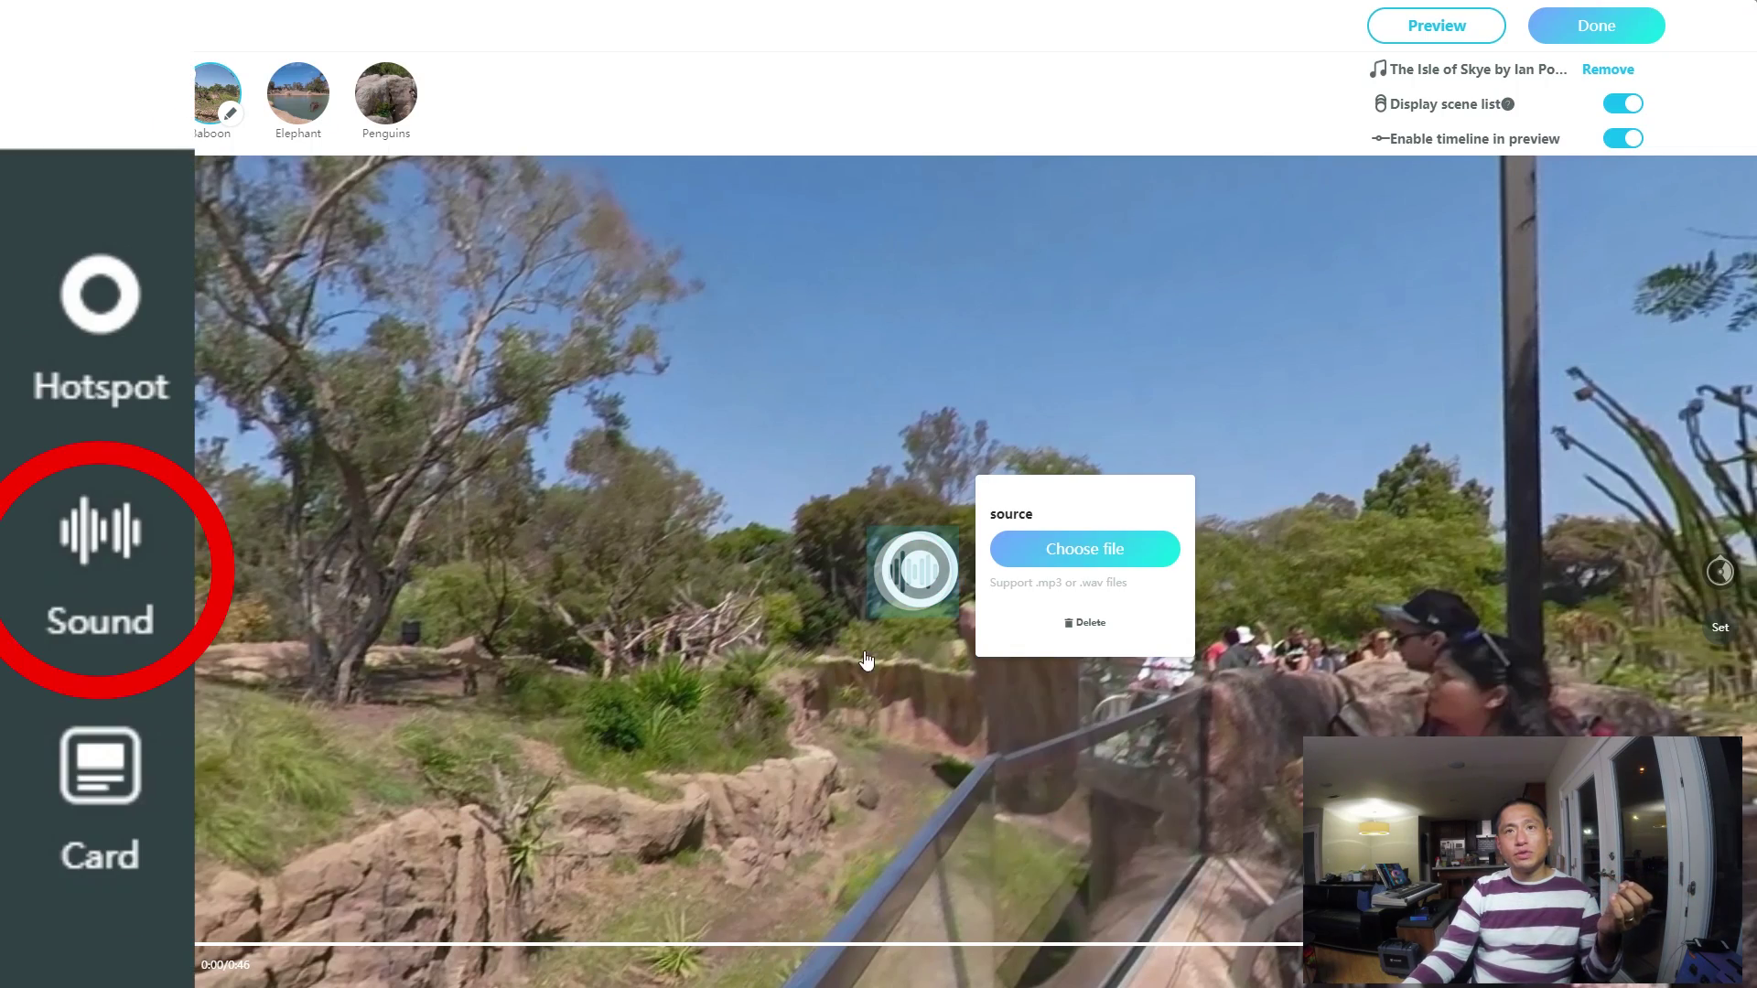
pyautogui.moveTo(939, 569); pyautogui.dragTo(589, 605)
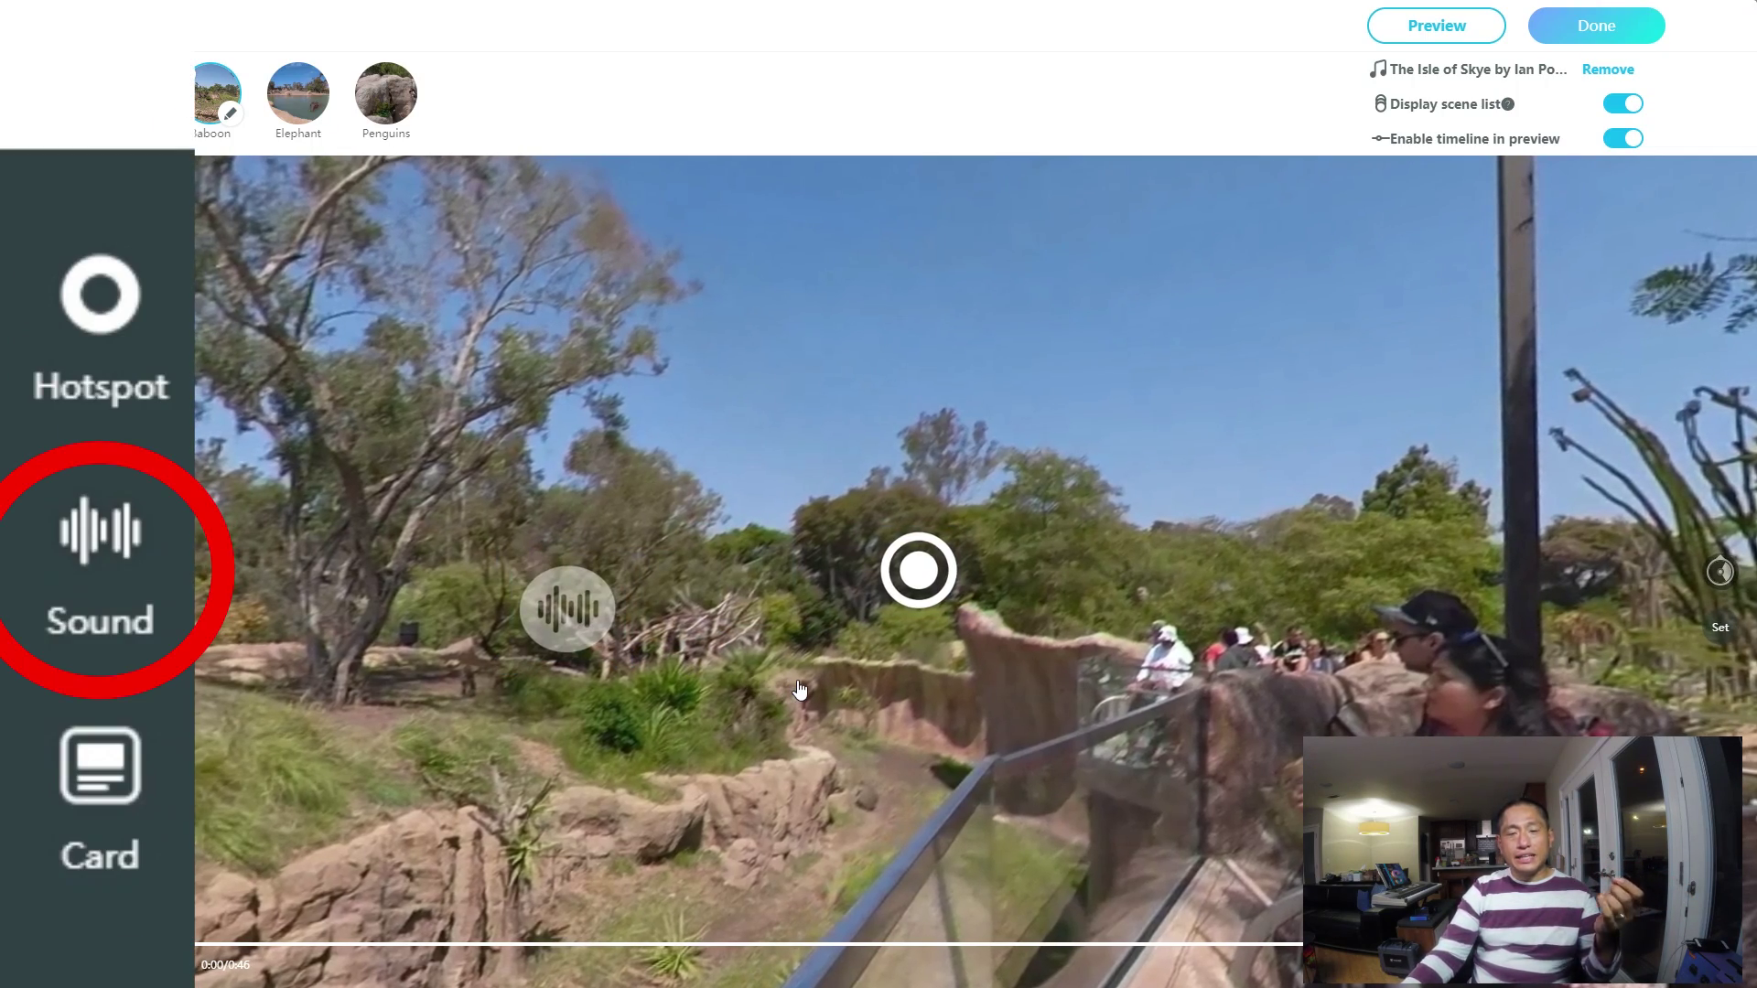
pyautogui.click(582, 617)
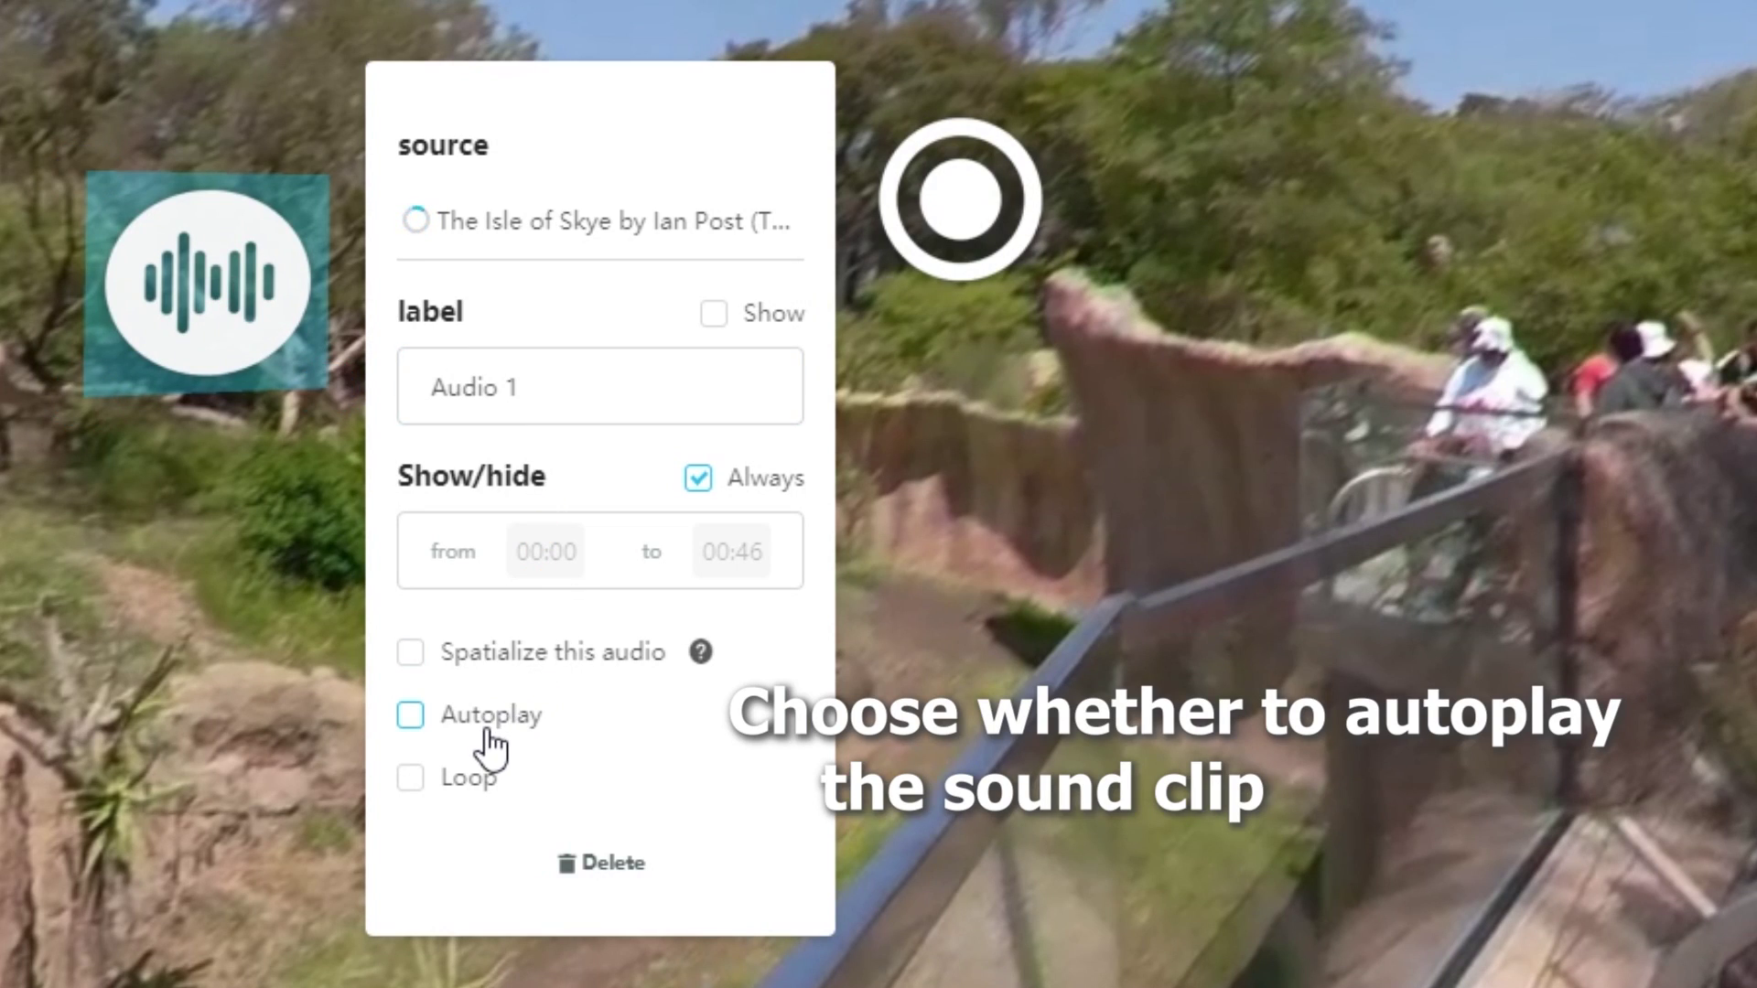
pyautogui.click(541, 558)
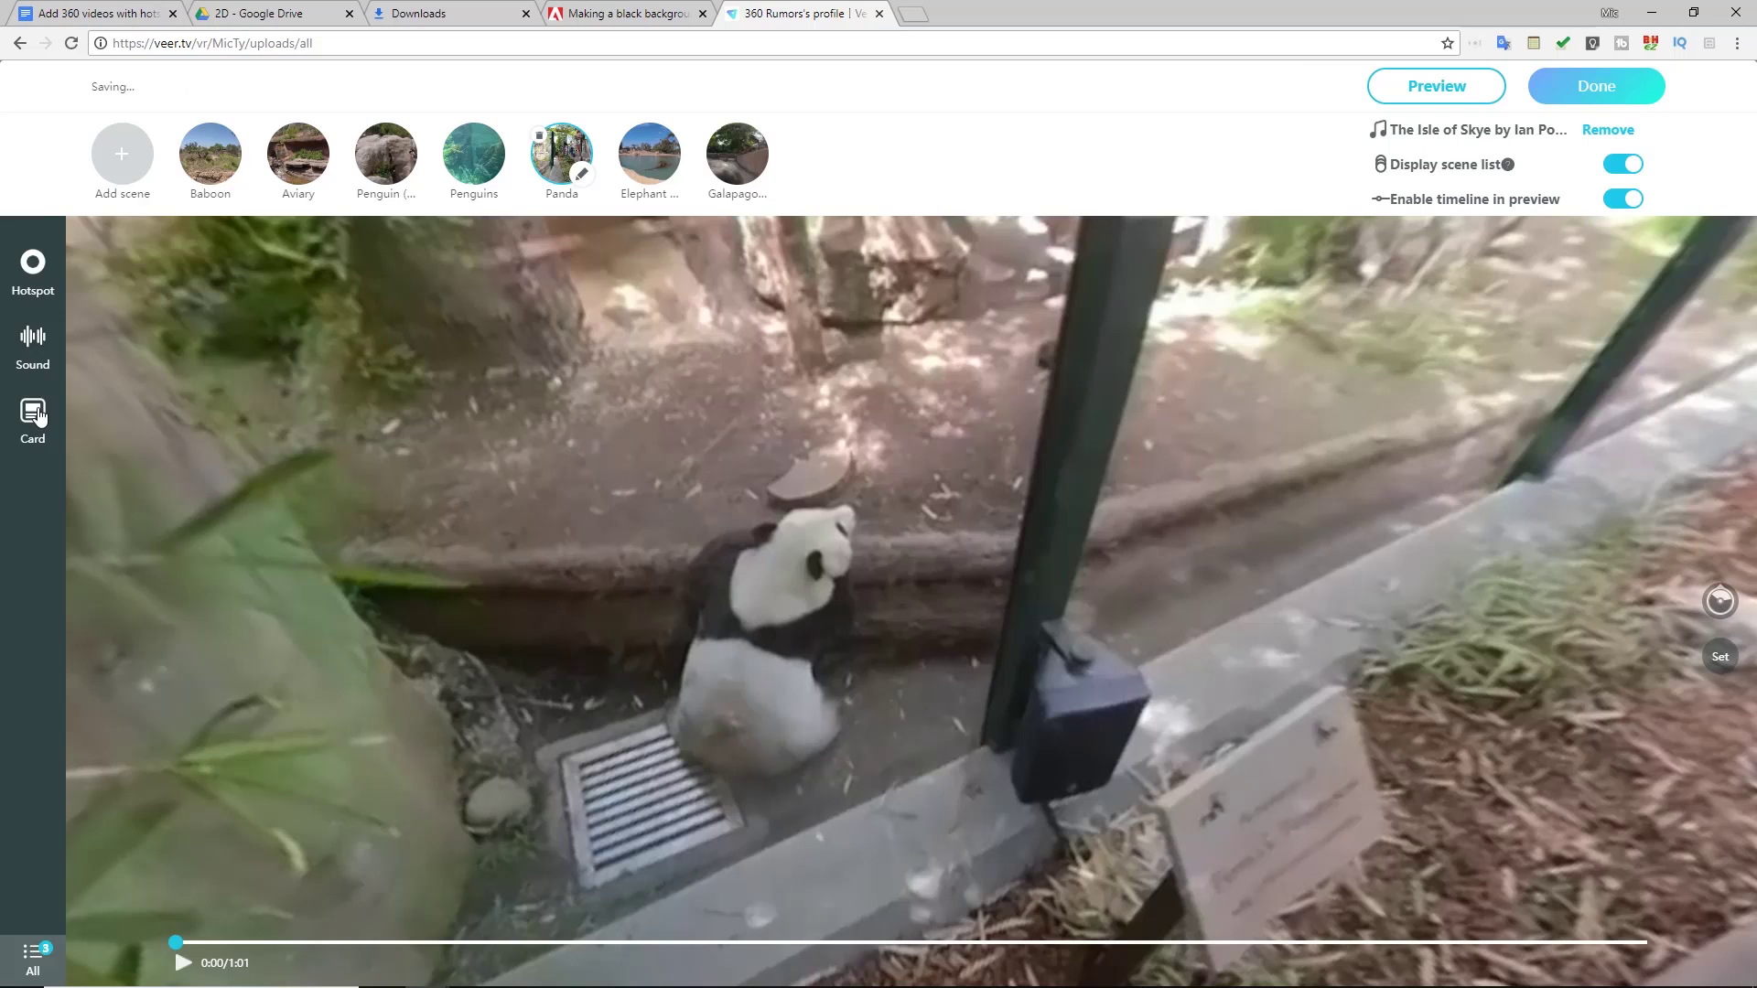
# Add a Panda scene info card with a panda image and the text 'Pandas eat 37'
pyautogui.click(1062, 582)
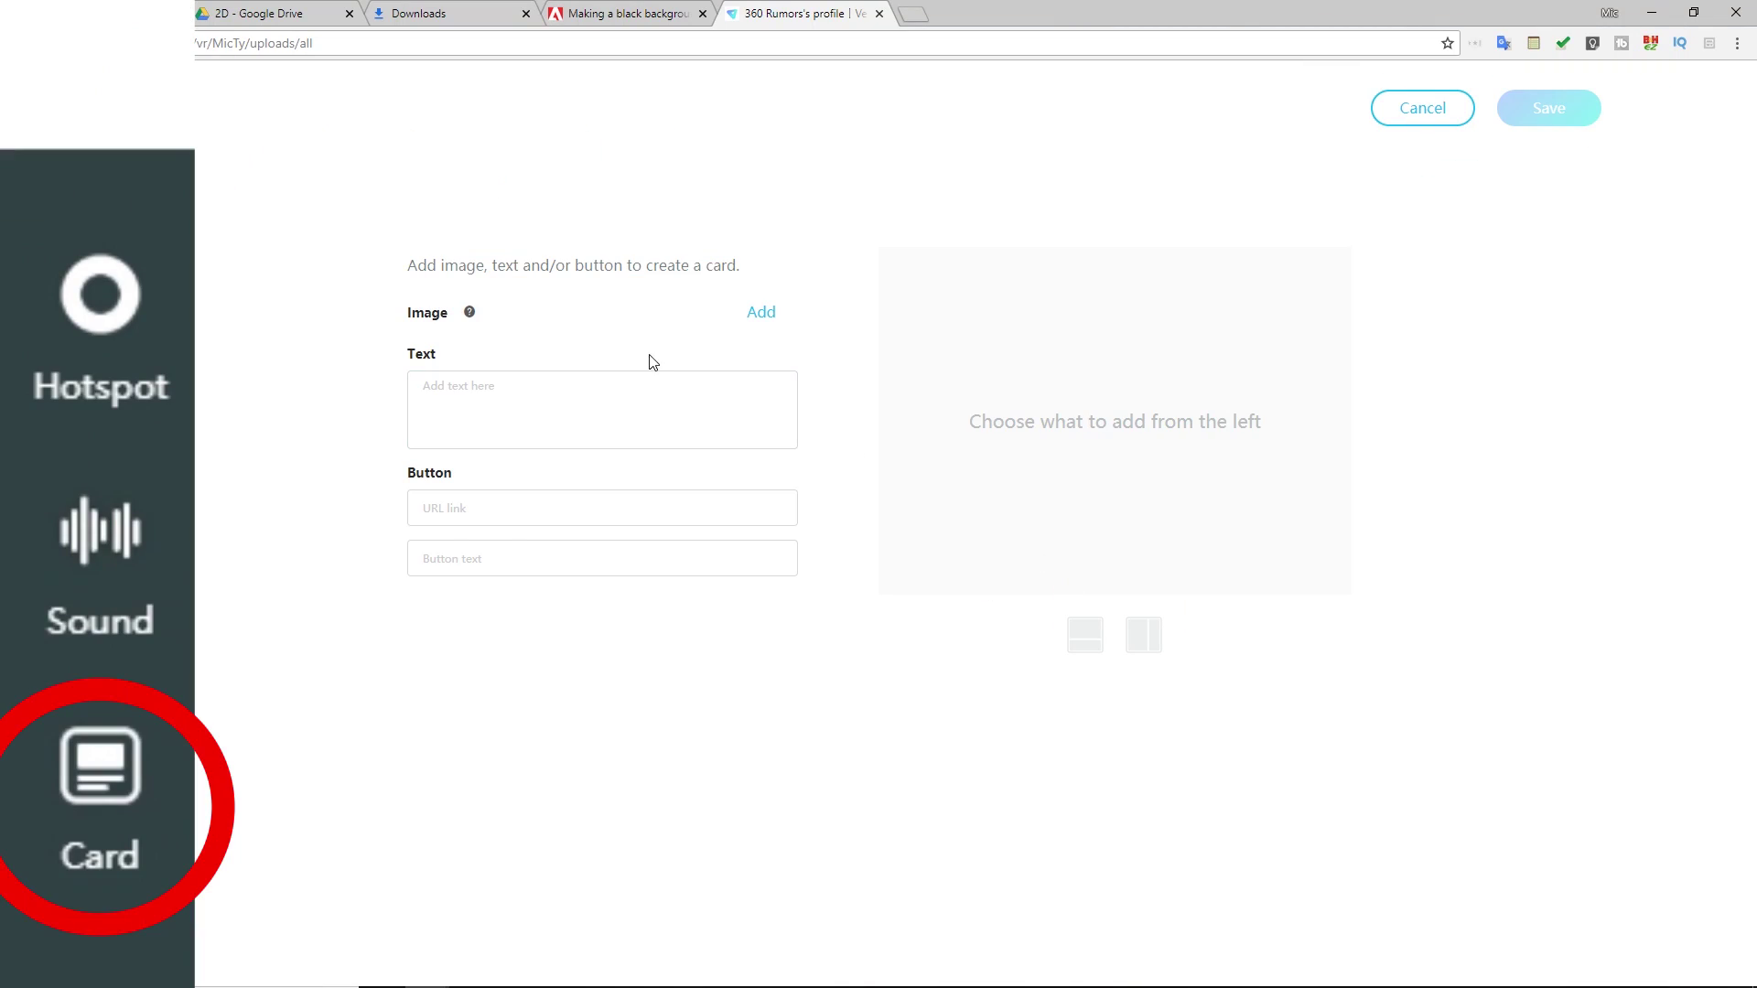
pyautogui.click(760, 313)
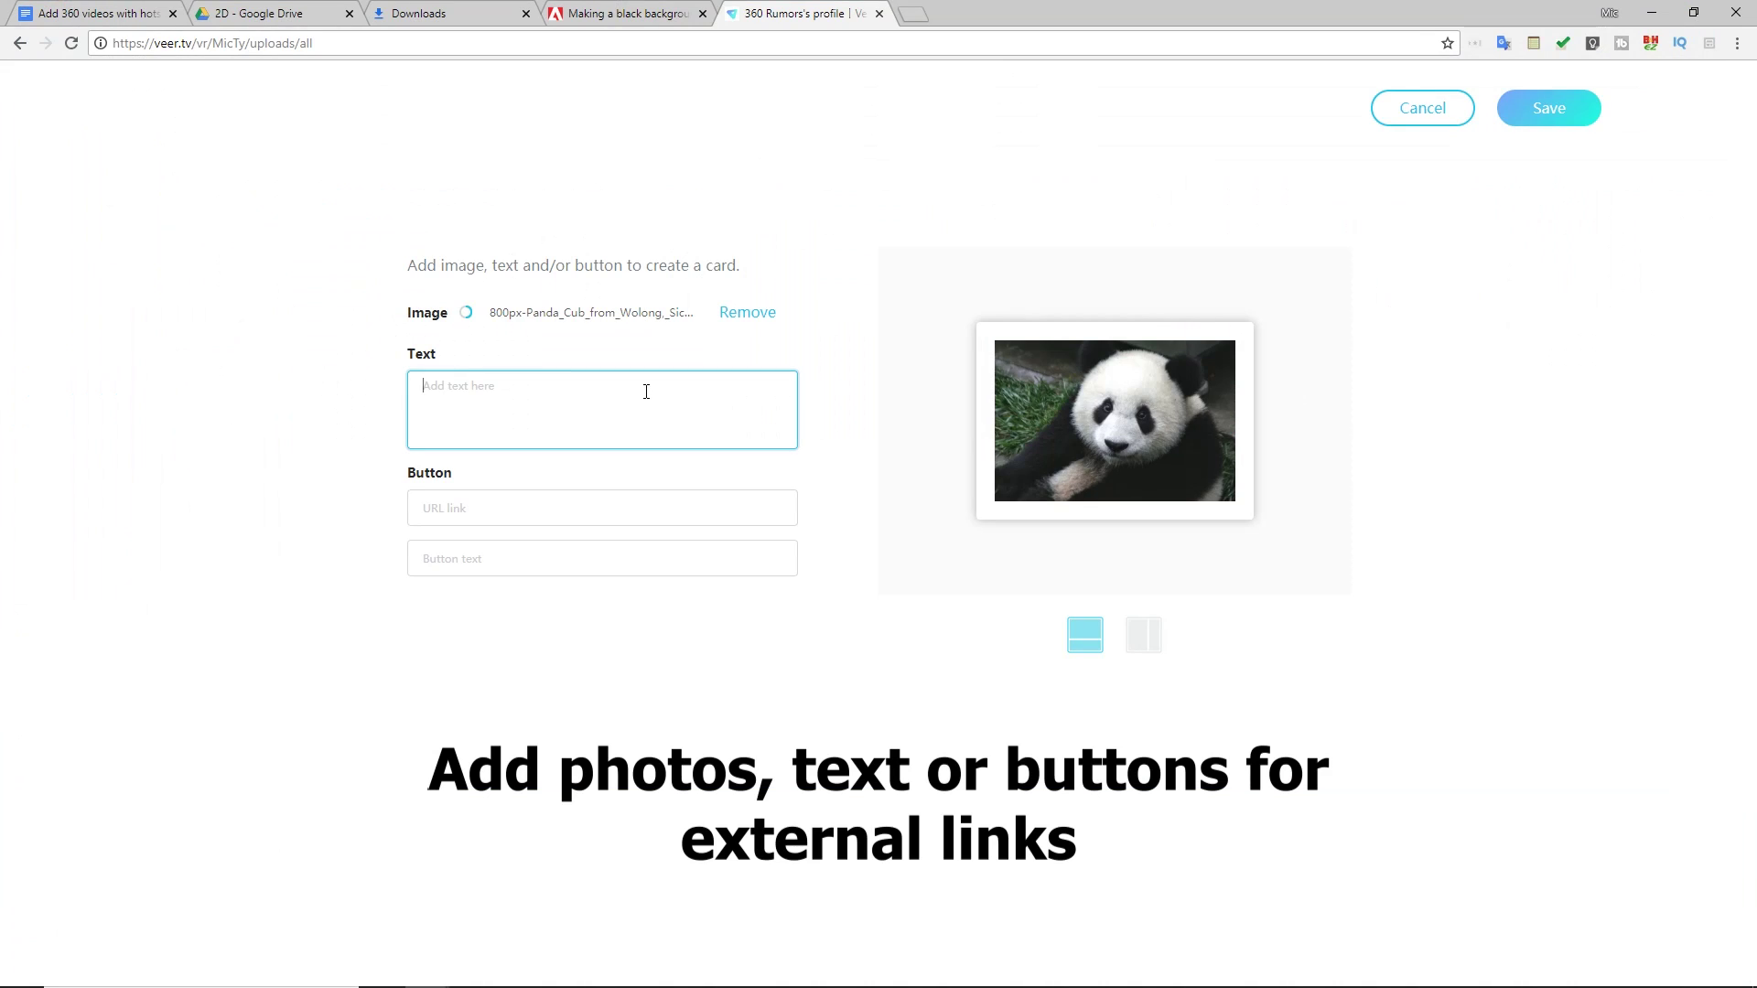
pyautogui.write('Pandas eat 37')
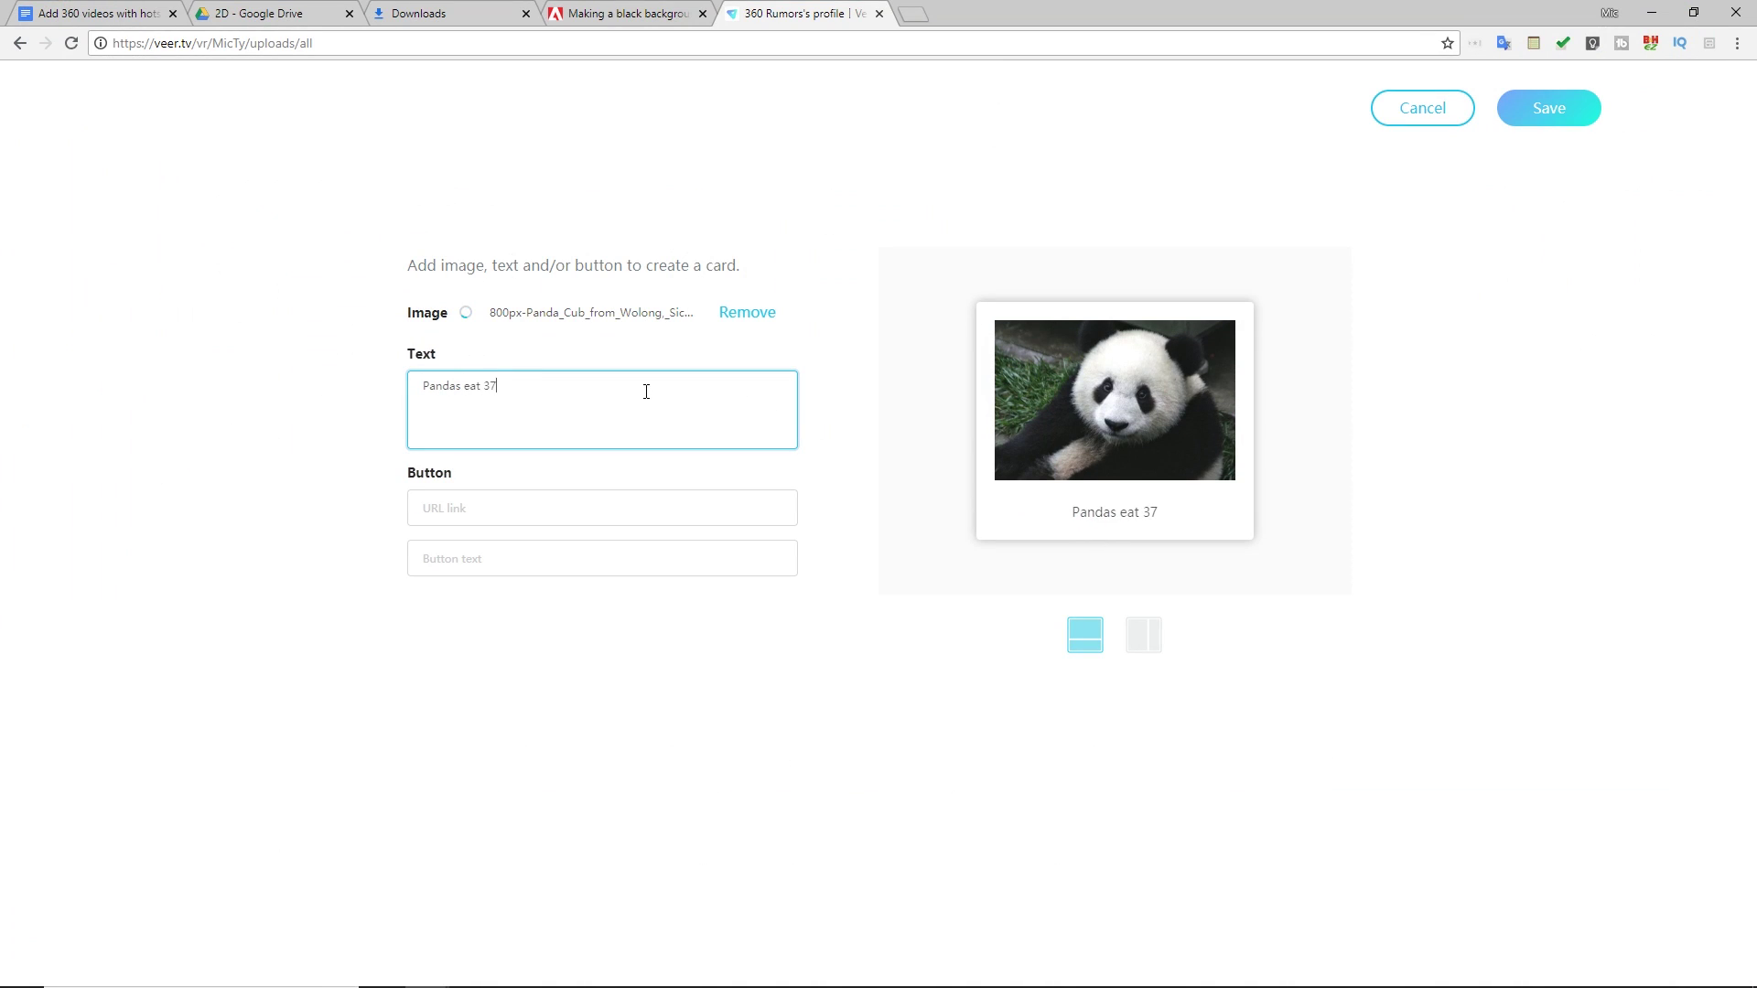